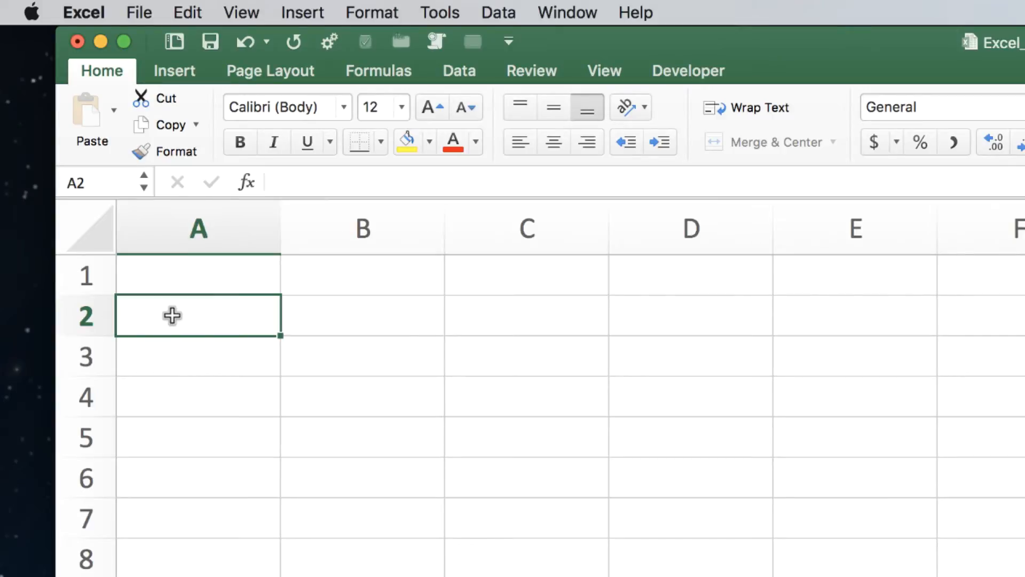
Enter 2, 3, Wednesday and a person's first name down cells A2 to A5
type("2")
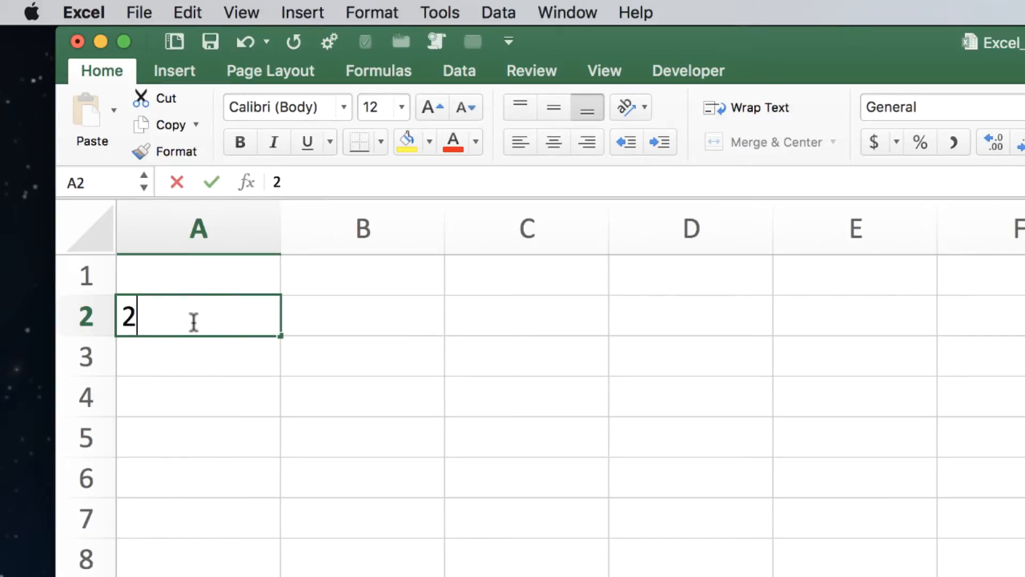
left_click(194, 356)
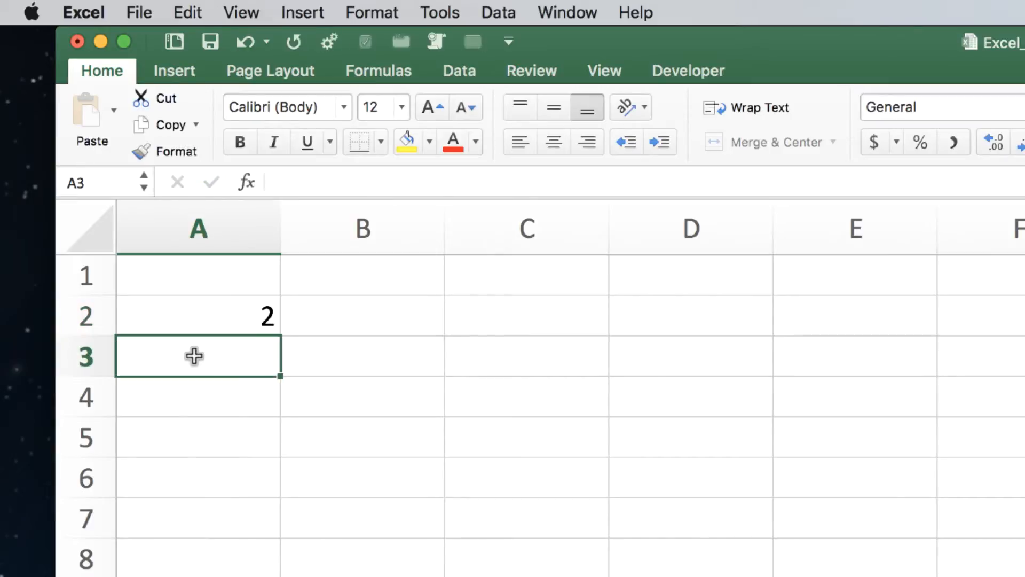
type("3")
double_click(202, 398)
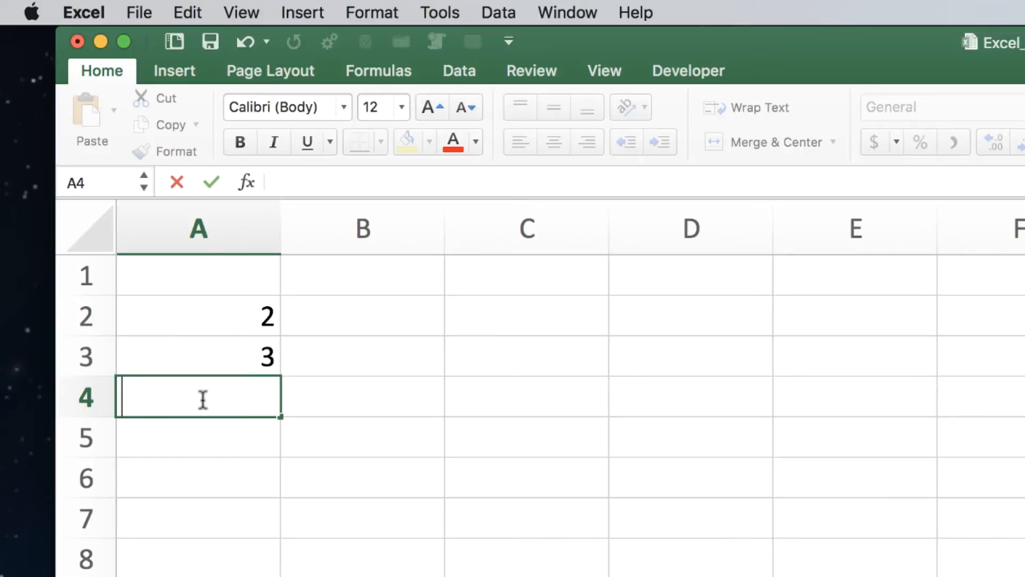
type("Wednesday")
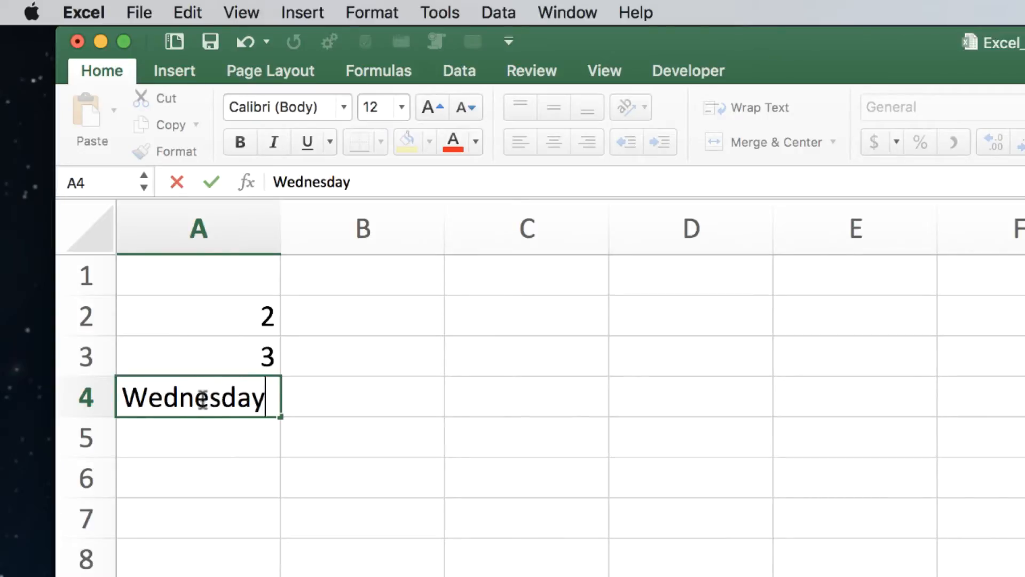
left_click(166, 443)
type("John")
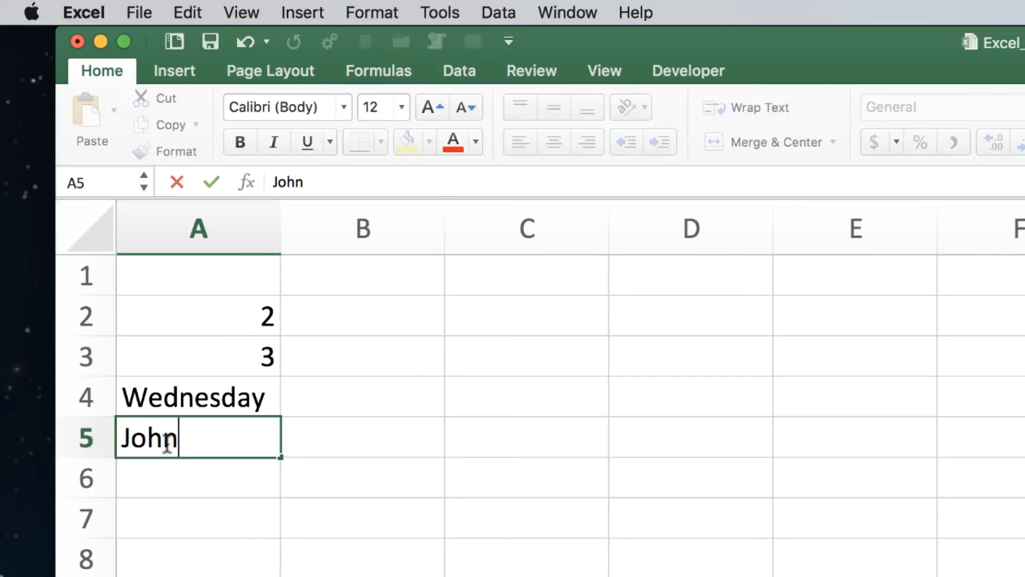
Examine the contents of each cell from A2 to A5 and compare them with what the formula bar shows
left_click(214, 317)
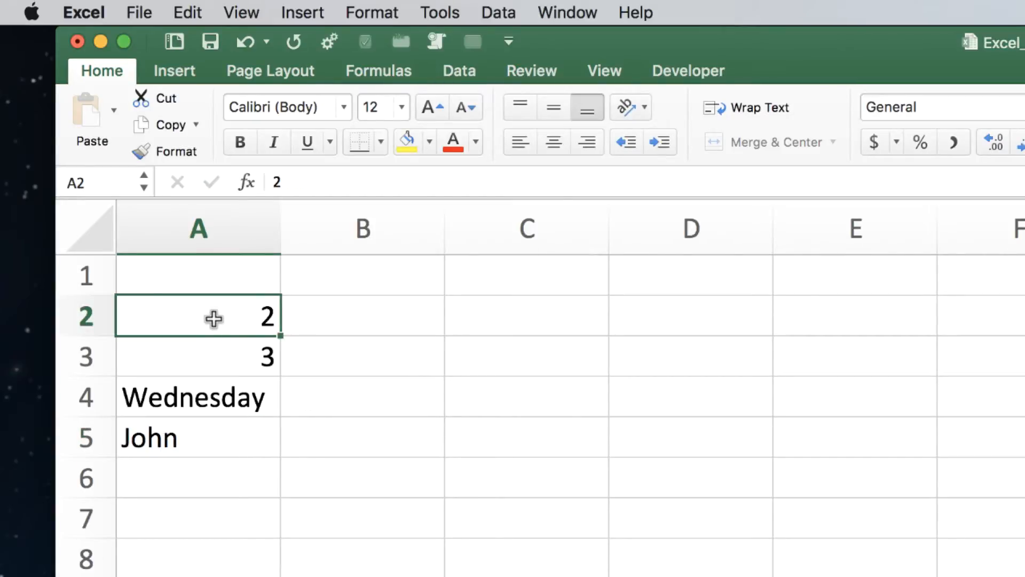
left_click(194, 361)
left_click(182, 393)
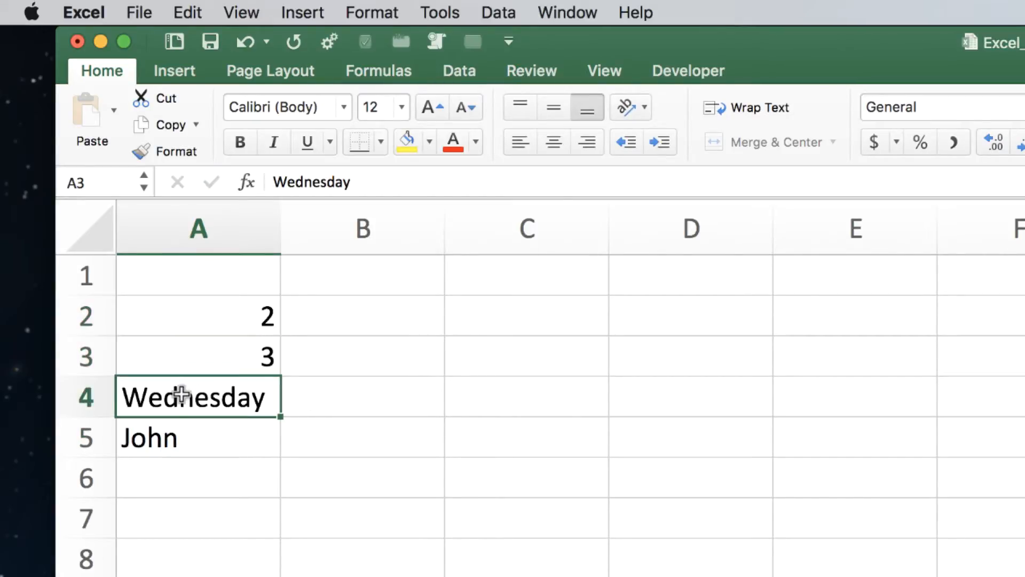
left_click(178, 433)
left_click(209, 320)
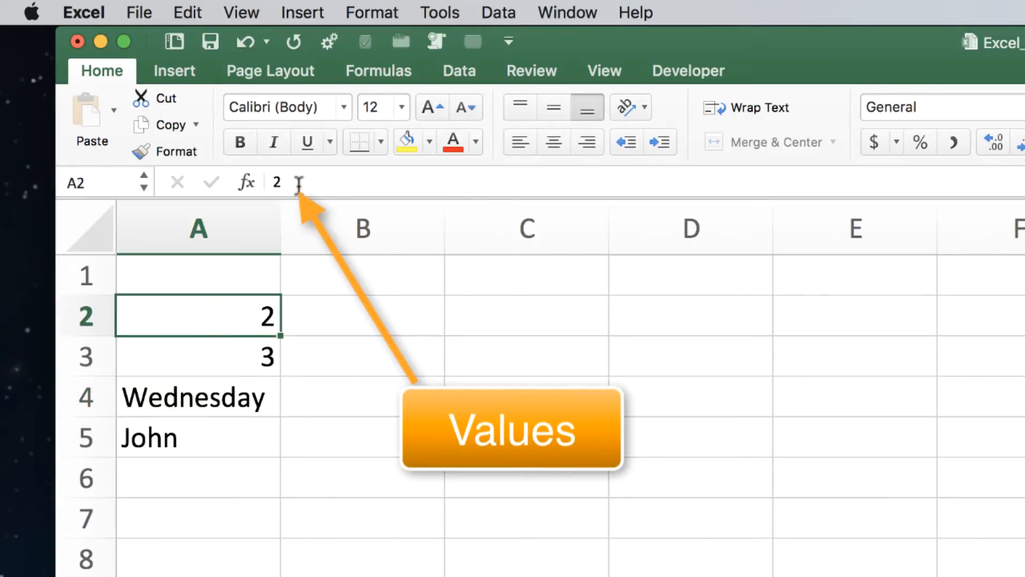
double_click(275, 182)
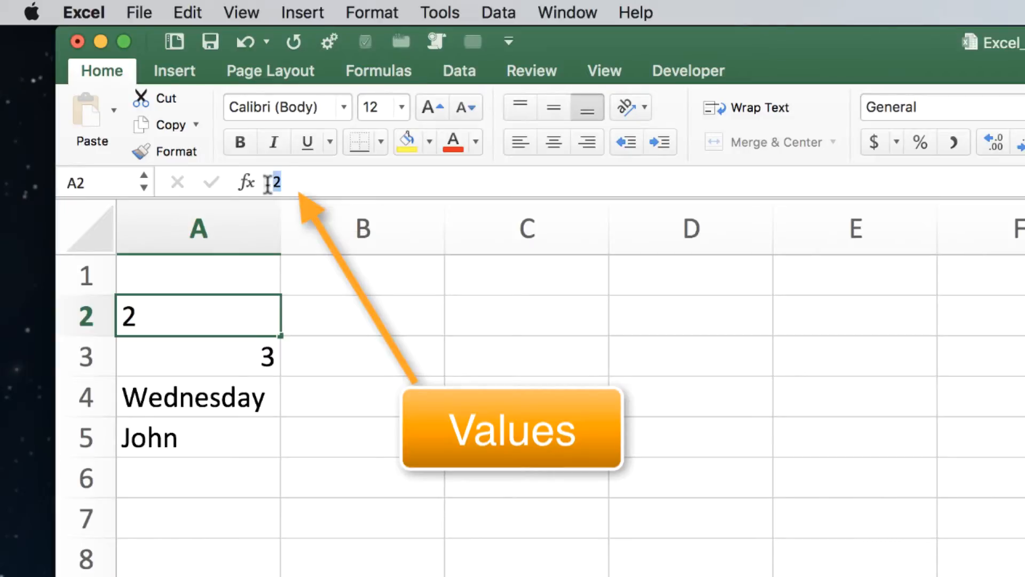
left_click(197, 357)
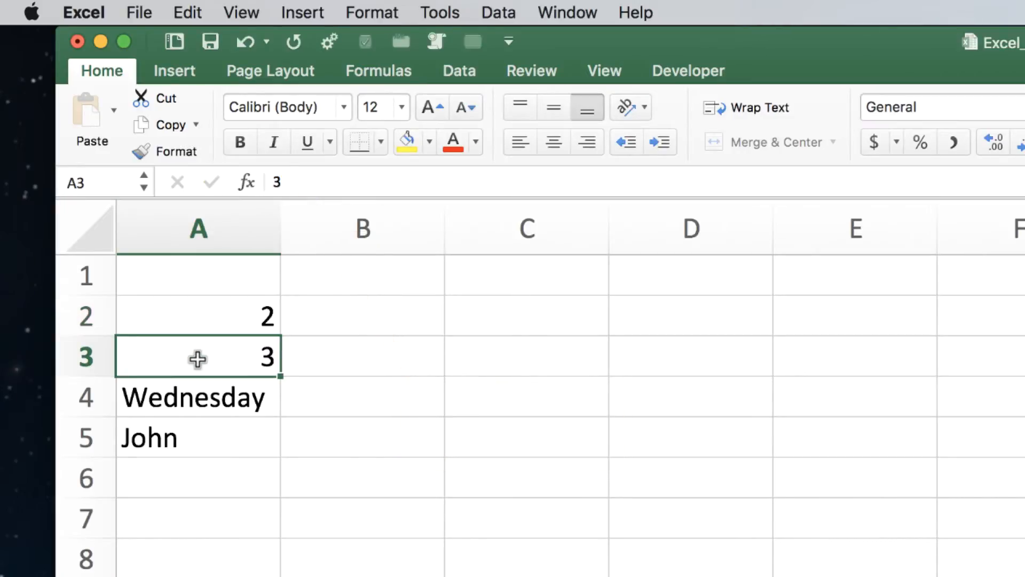
left_click(188, 408)
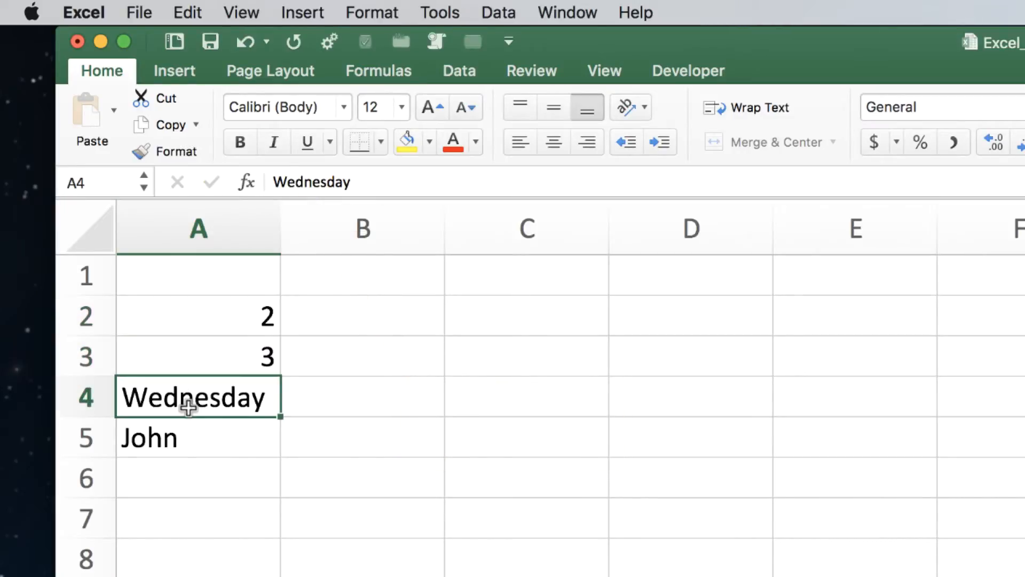
left_click(196, 446)
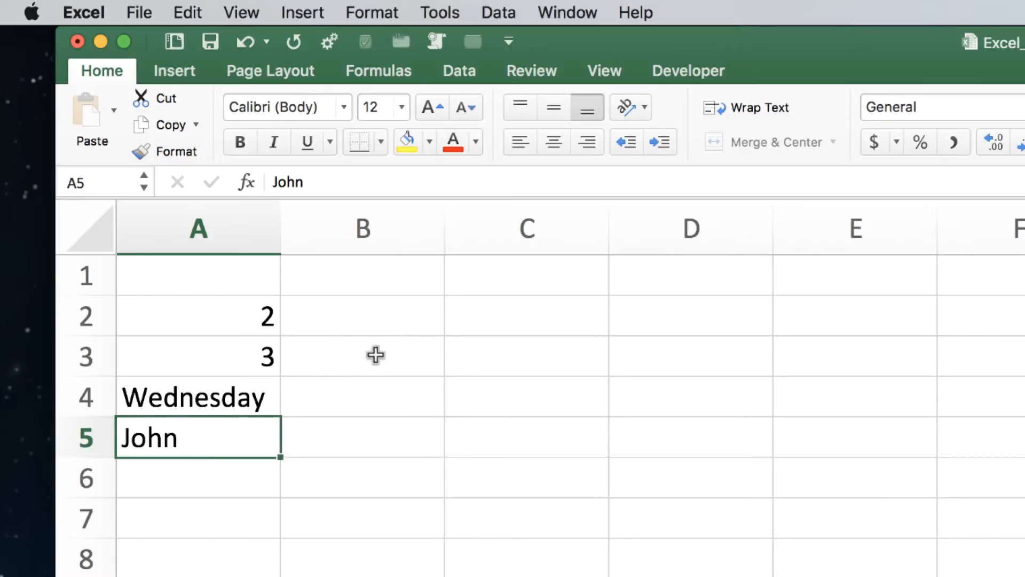
Switch to the Simple Formulas worksheet and inspect the two values in B5 and B6 under Add 2 values
left_click(376, 327)
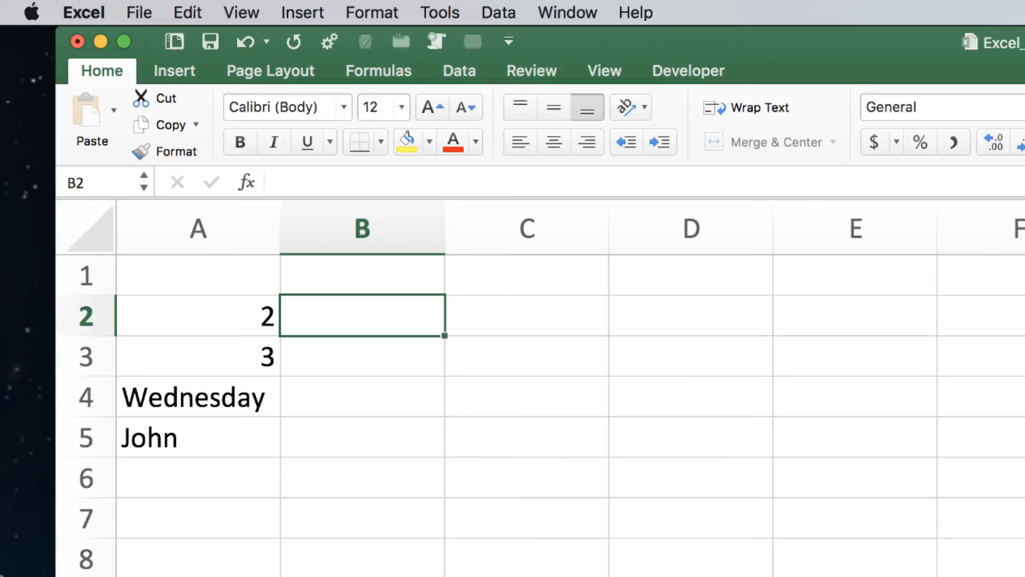
key("ctrl+Page_Down")
left_click(446, 409)
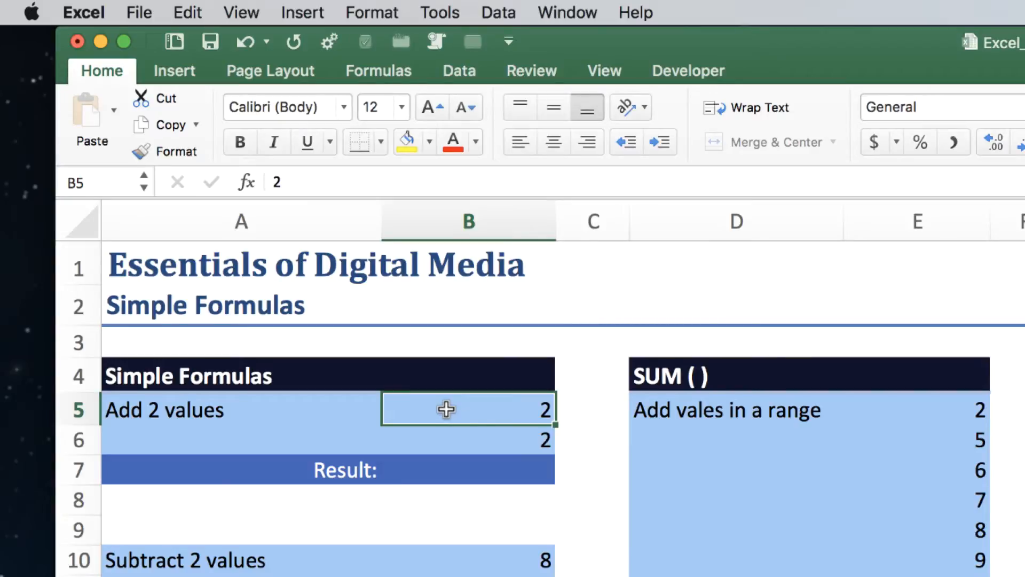
left_click(465, 439)
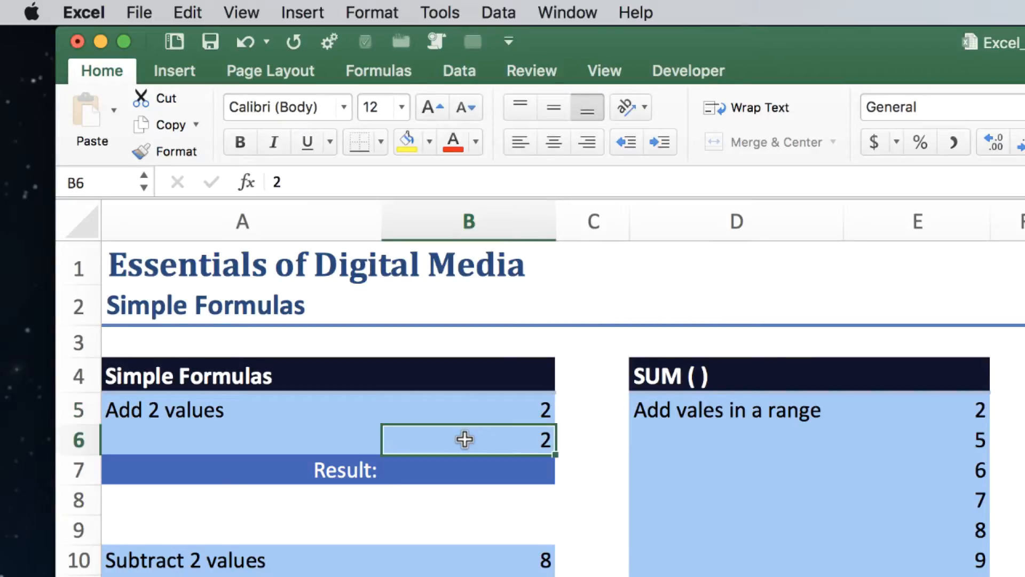
Enter 4 as a plain value in result cell B7 of the Add 2 values block
left_click(460, 475)
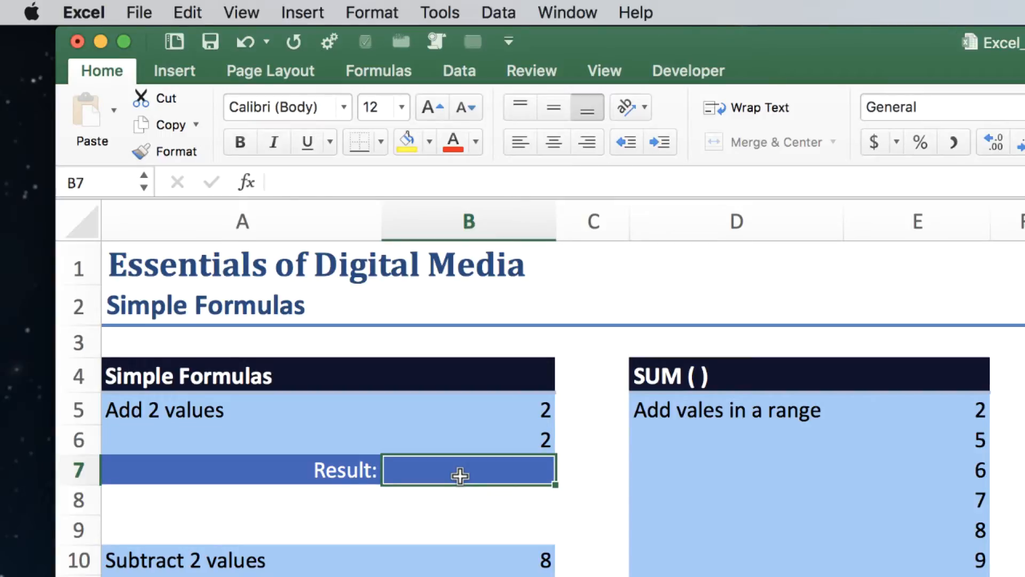
type("4")
key("Return")
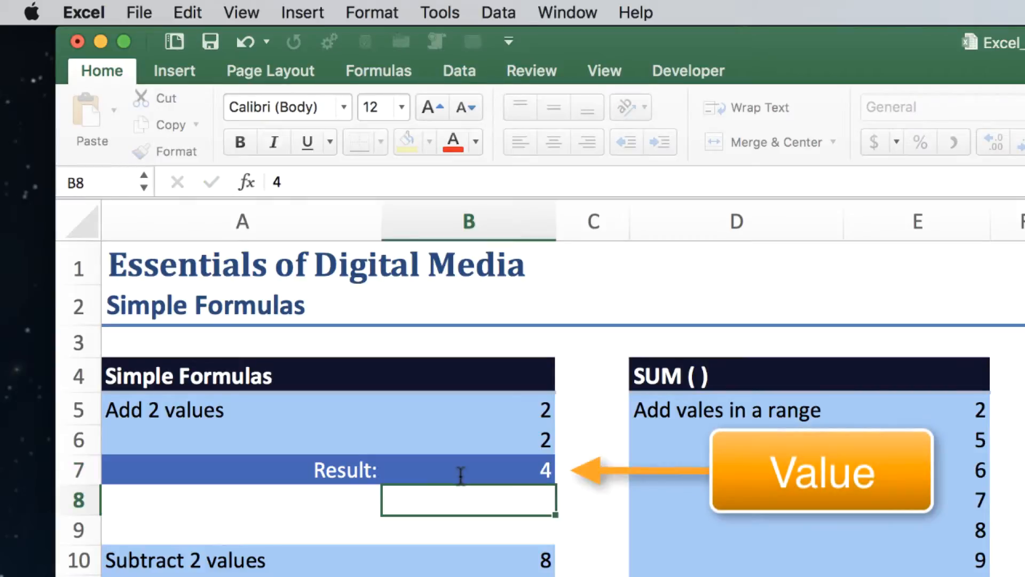
left_click(460, 475)
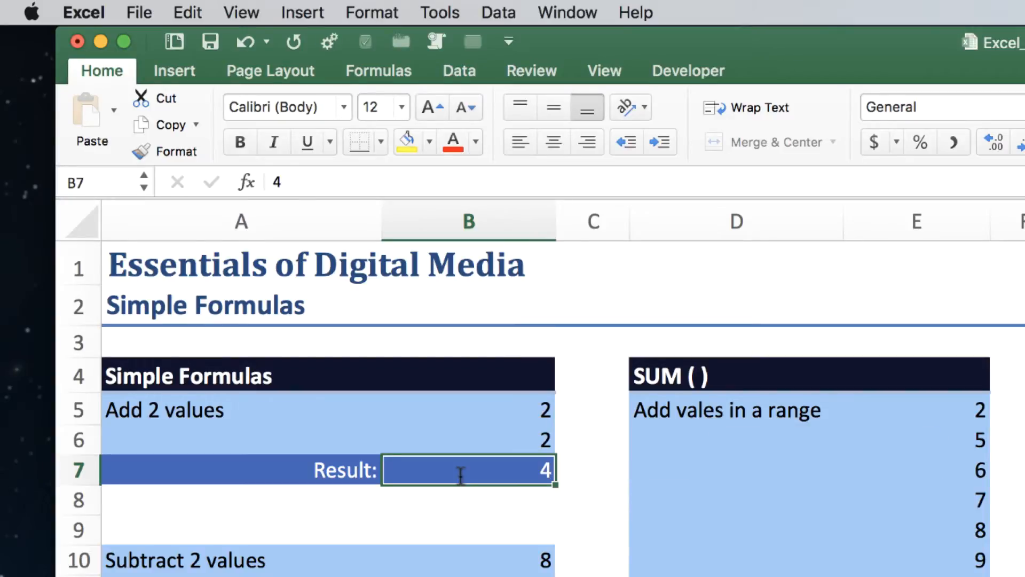
Change the first value in B5 to 7 and check the typed result in B7
left_click(508, 408)
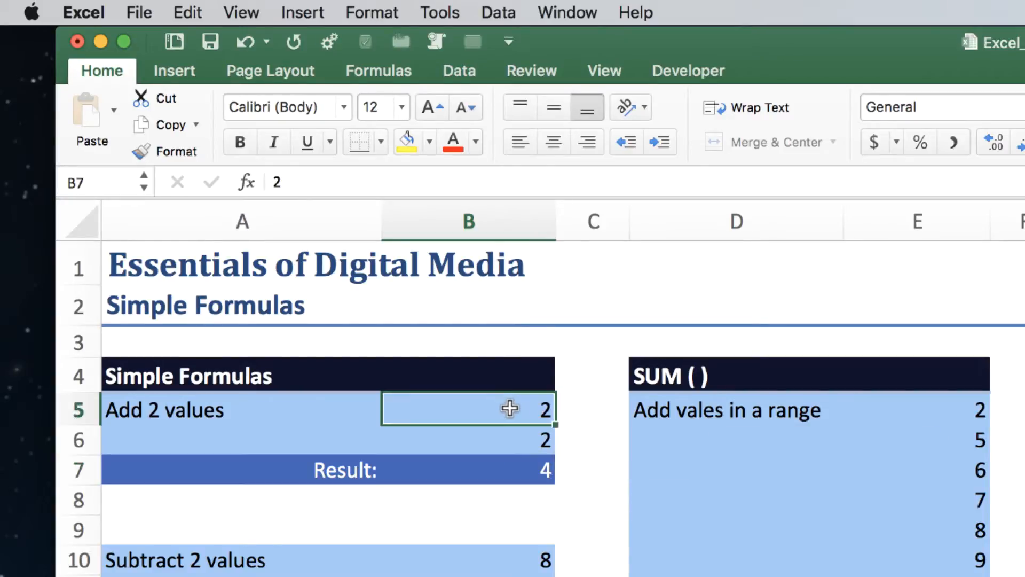
type("7")
key("Return")
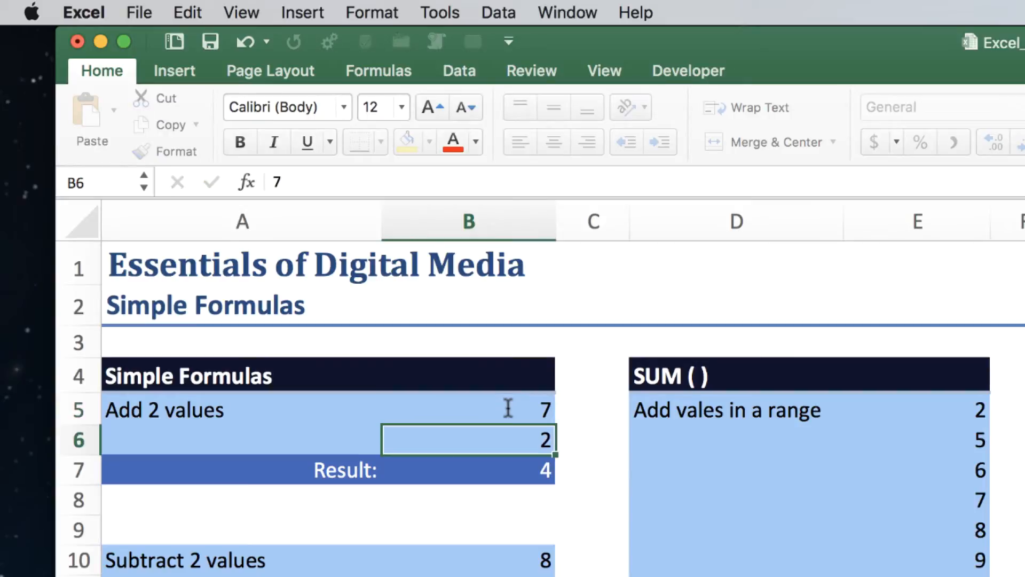
left_click(487, 473)
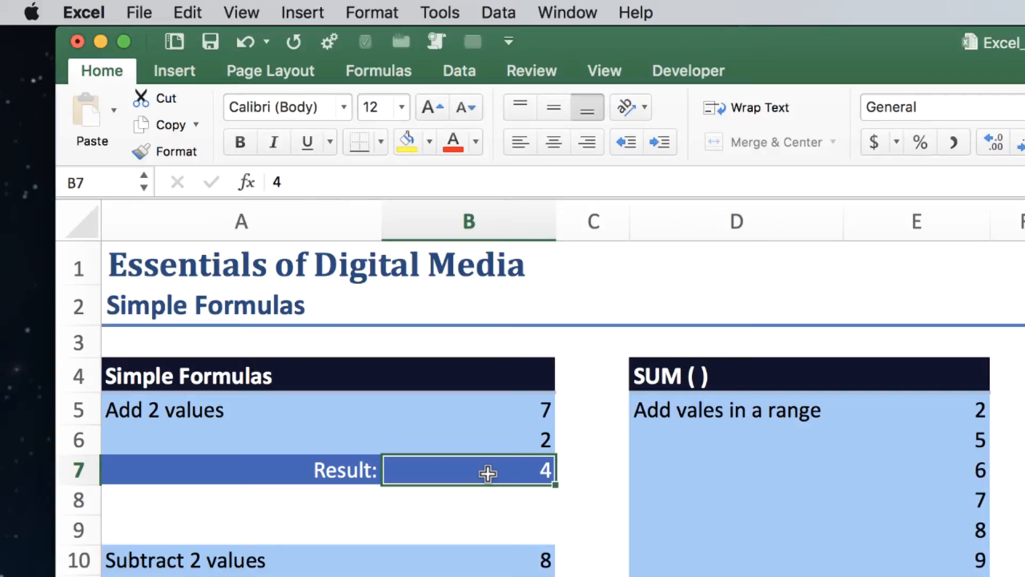
Set B5 back to 2 and clear the typed result from B7
left_click(521, 409)
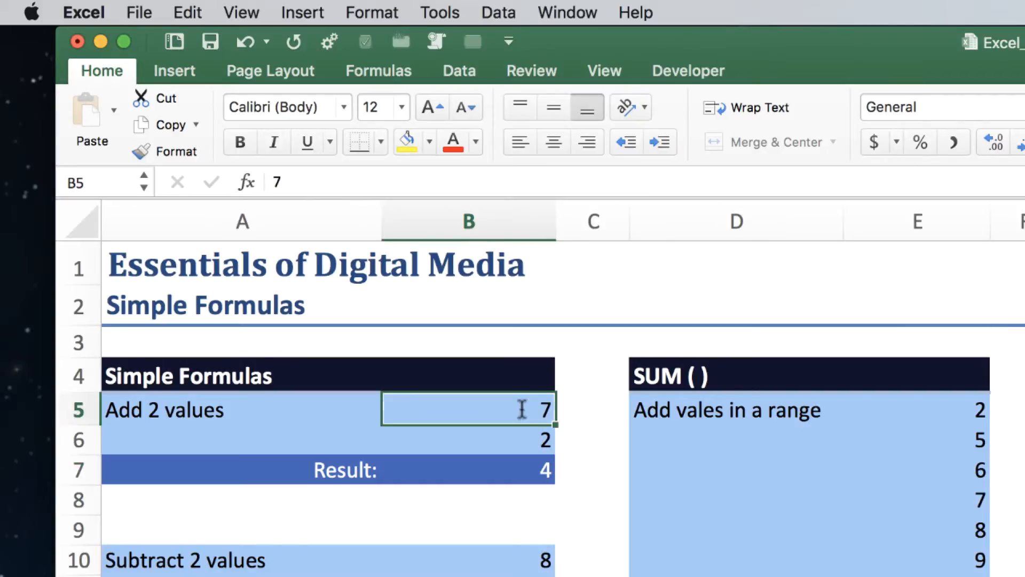
type("2")
left_click(496, 462)
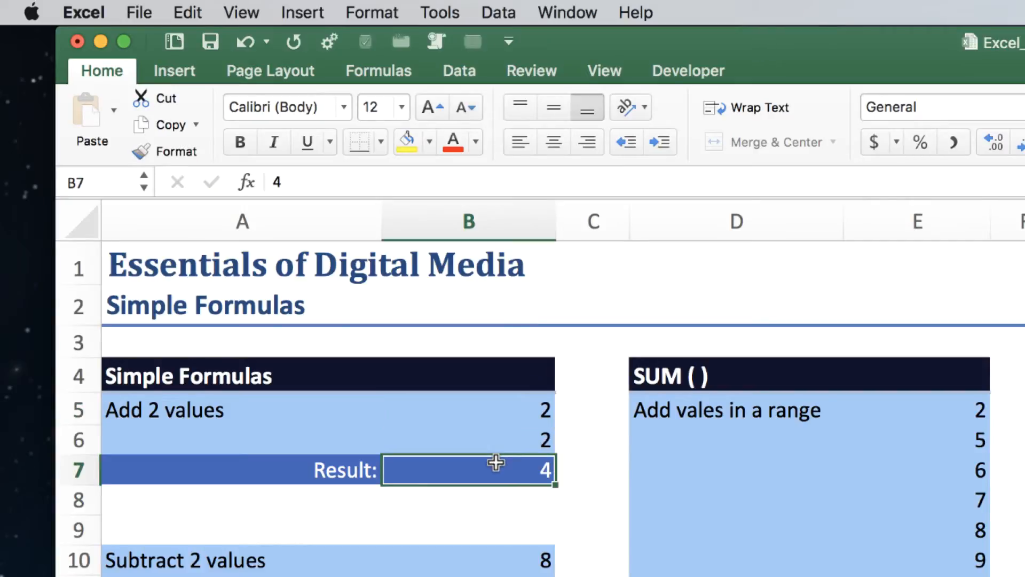
key("Delete")
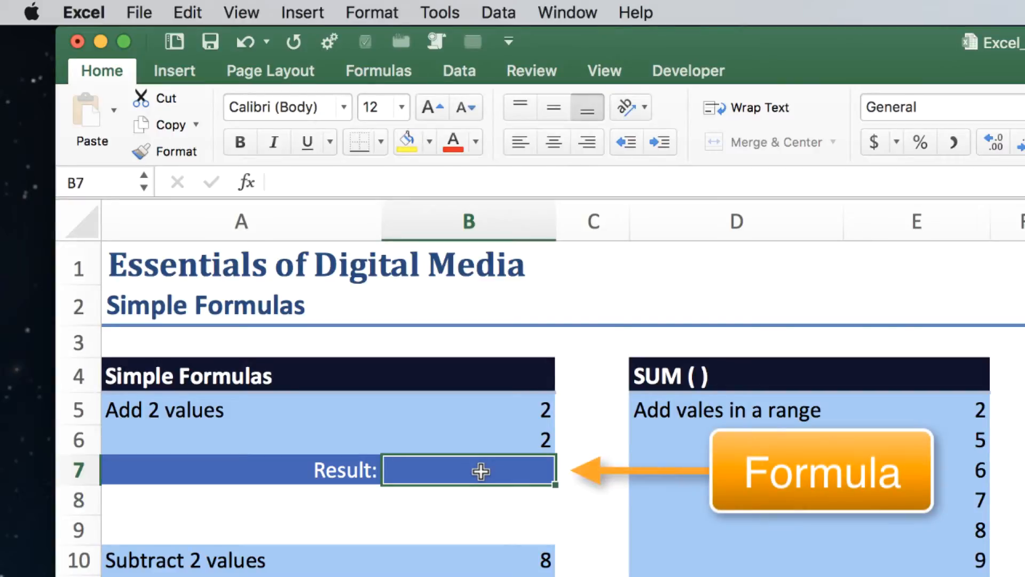
Enter the formula =B5+B6 in result cell B7 to add the two values
type("=")
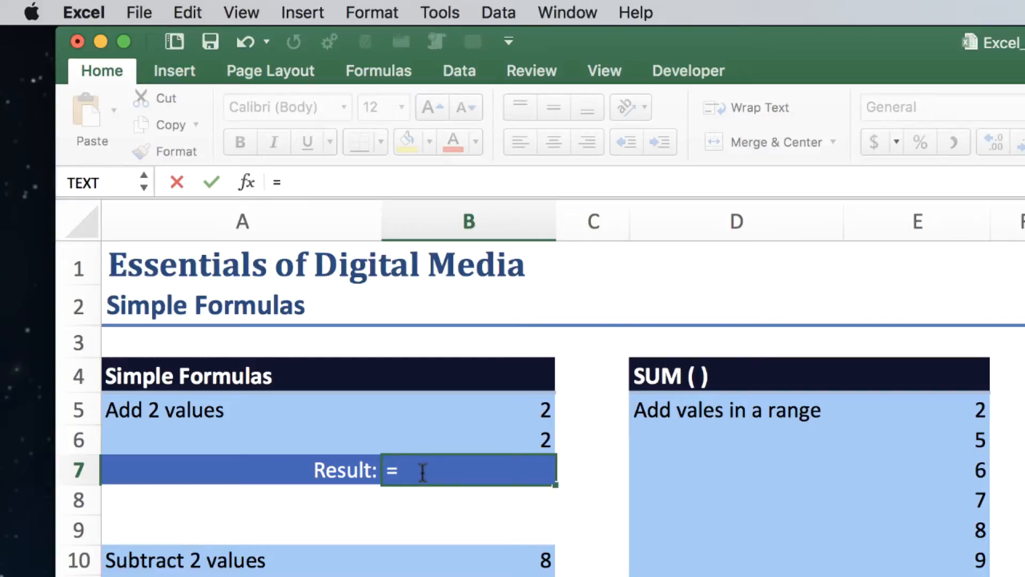
left_click(431, 409)
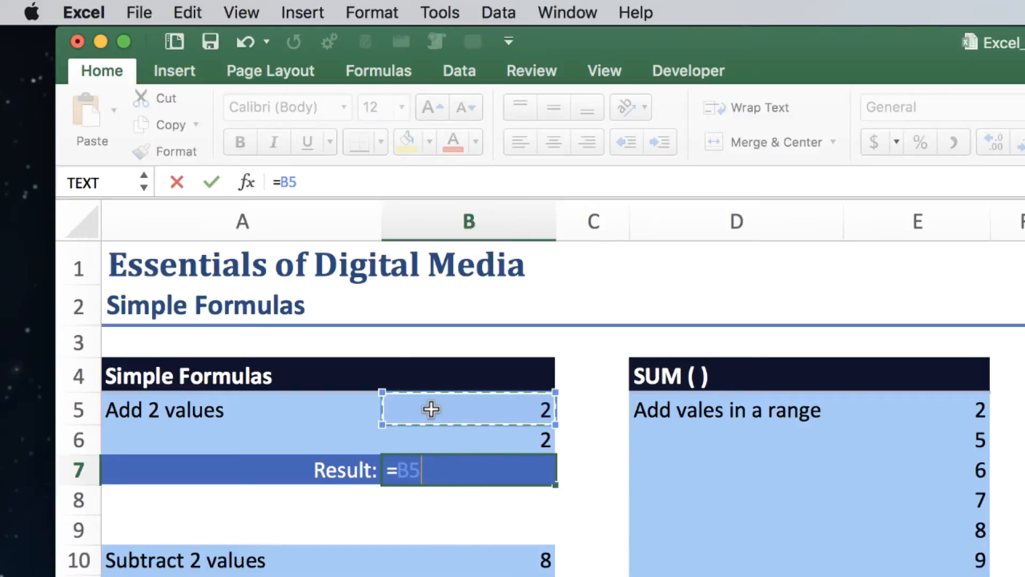
type("+")
left_click(436, 440)
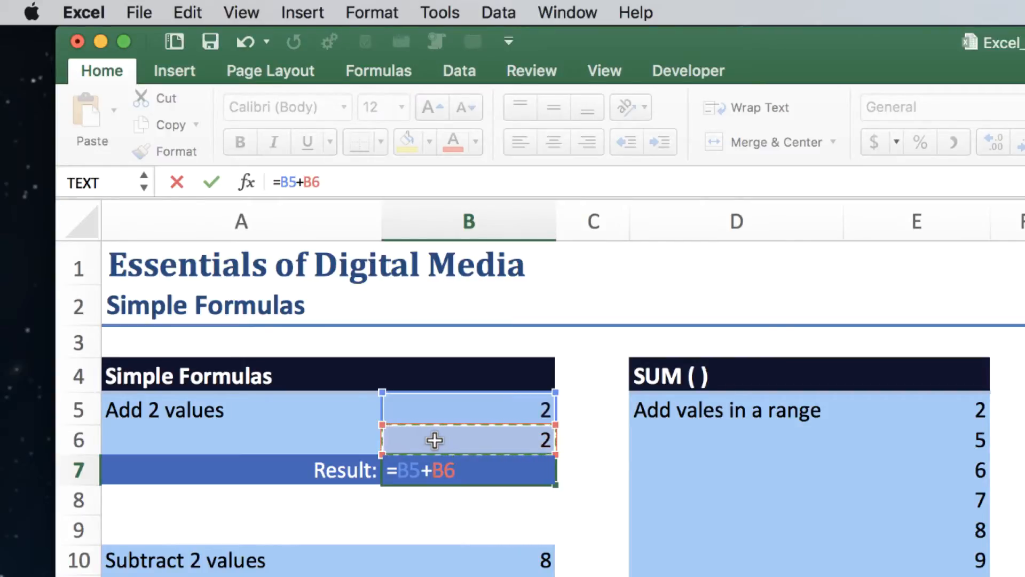
key("Return")
Compare the formula in B7 with the values in the cells it references, B5 and B6
left_click(458, 466)
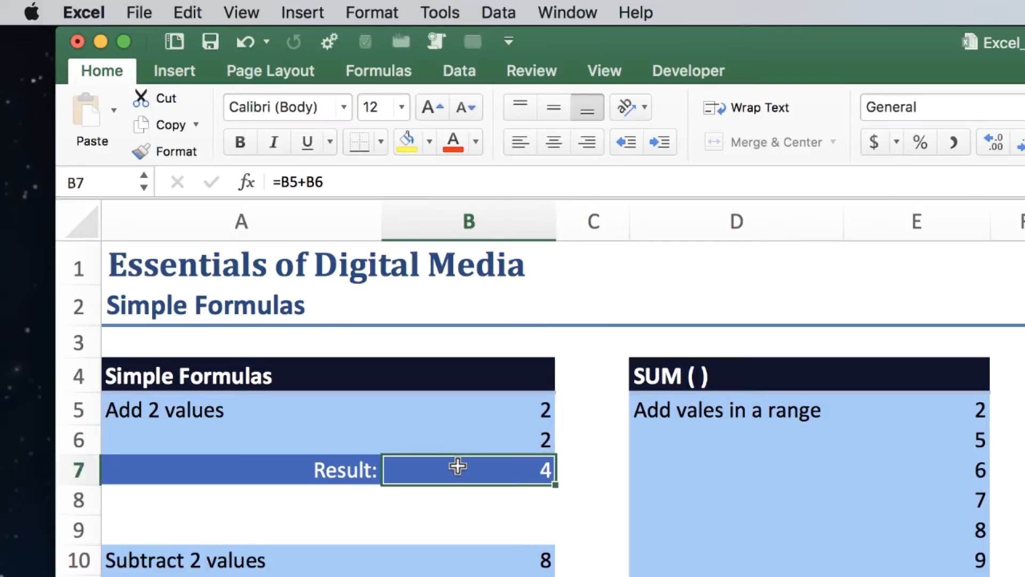
left_click(457, 410)
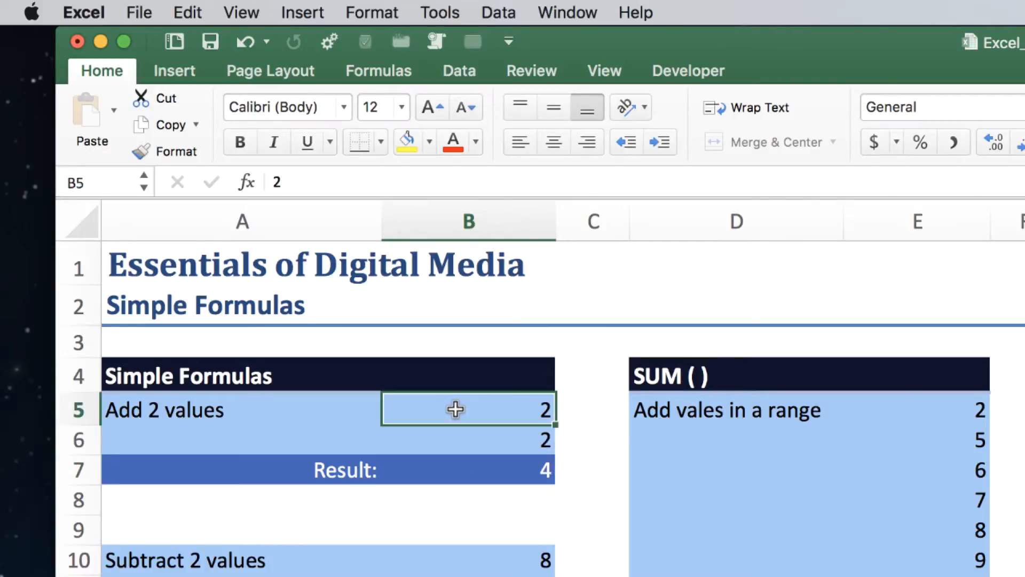
left_click(459, 443)
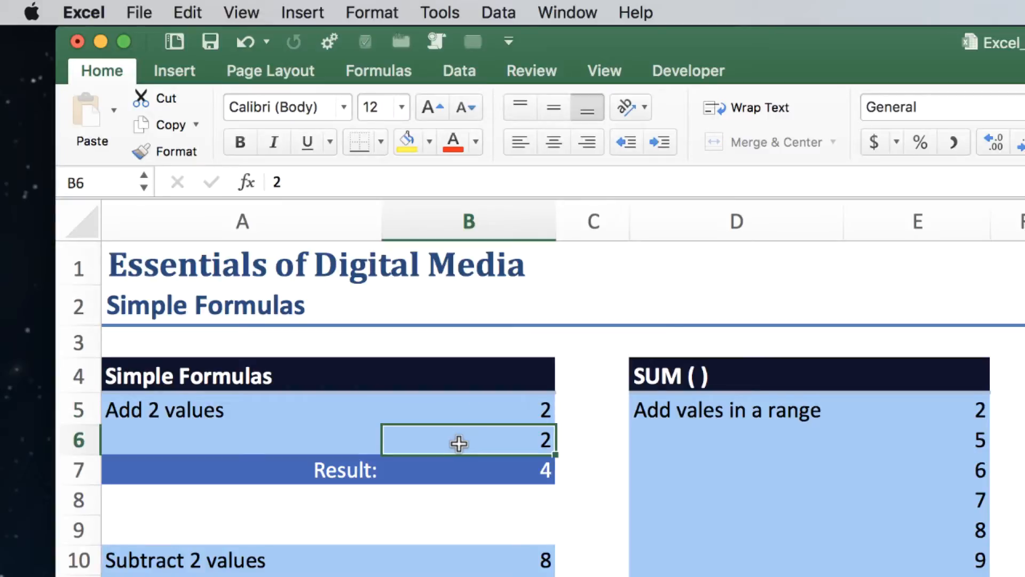
left_click(465, 469)
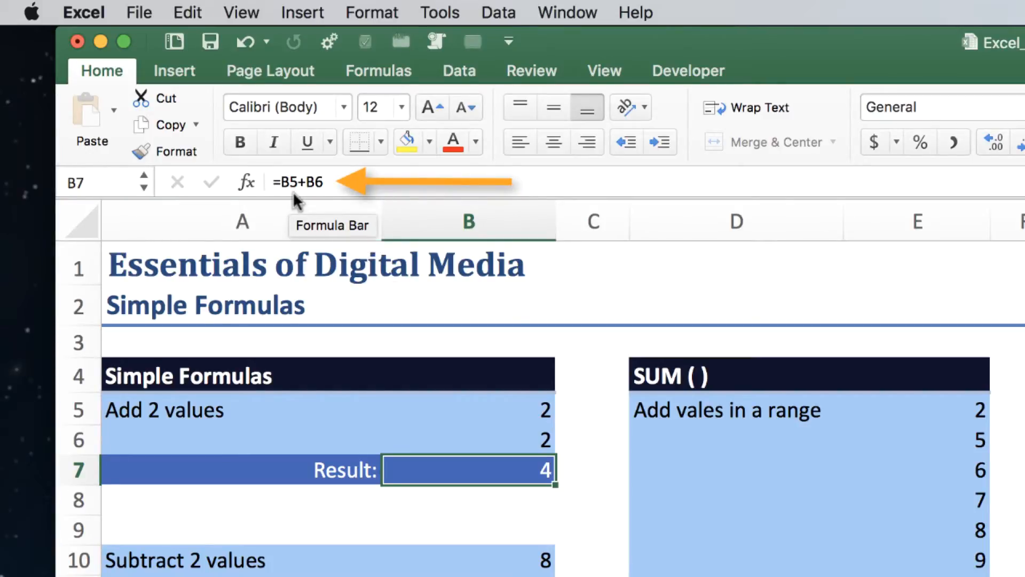
Change the first value of the addition in B5 to 7
left_click(495, 408)
type("7")
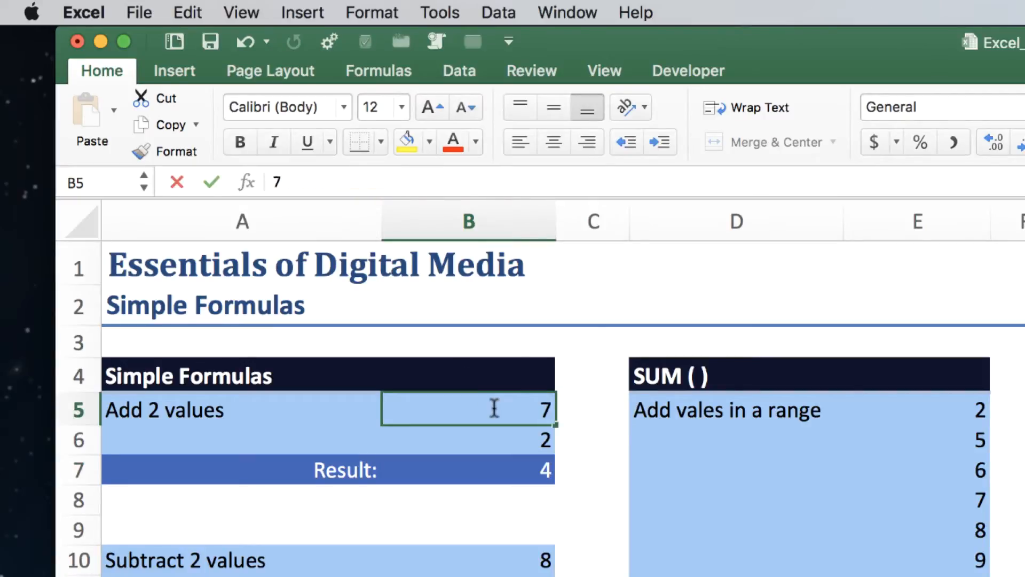
key("Return")
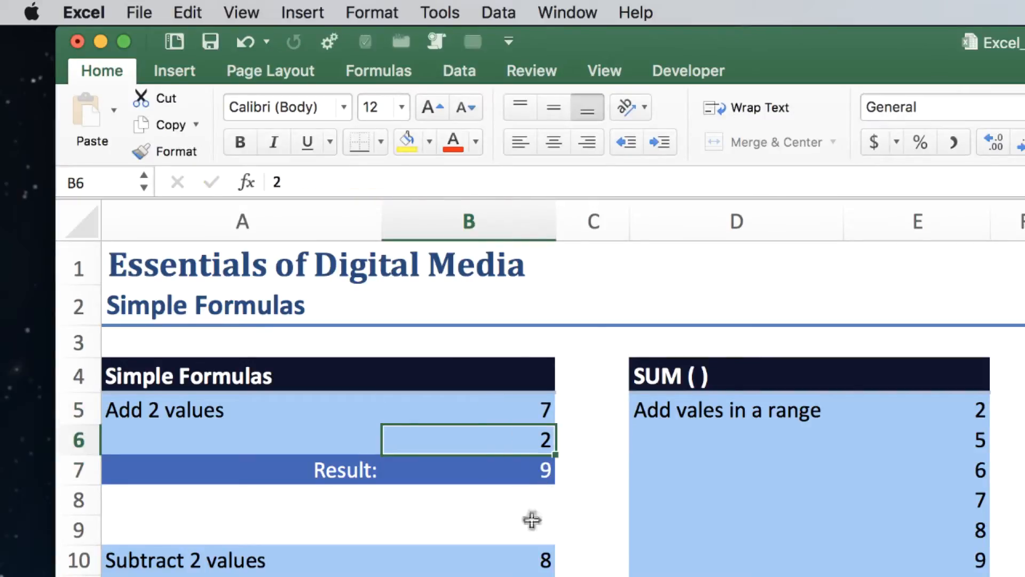
Check the updated result in B7 and highlight its whole formula in the formula bar
left_click(508, 468)
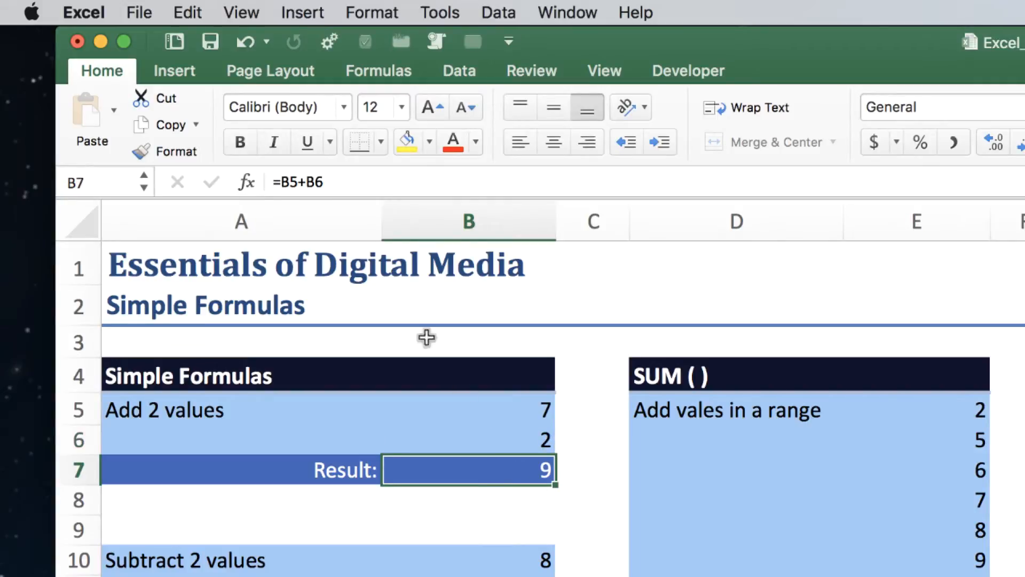
left_click(336, 181)
left_click_drag(336, 181, 263, 183)
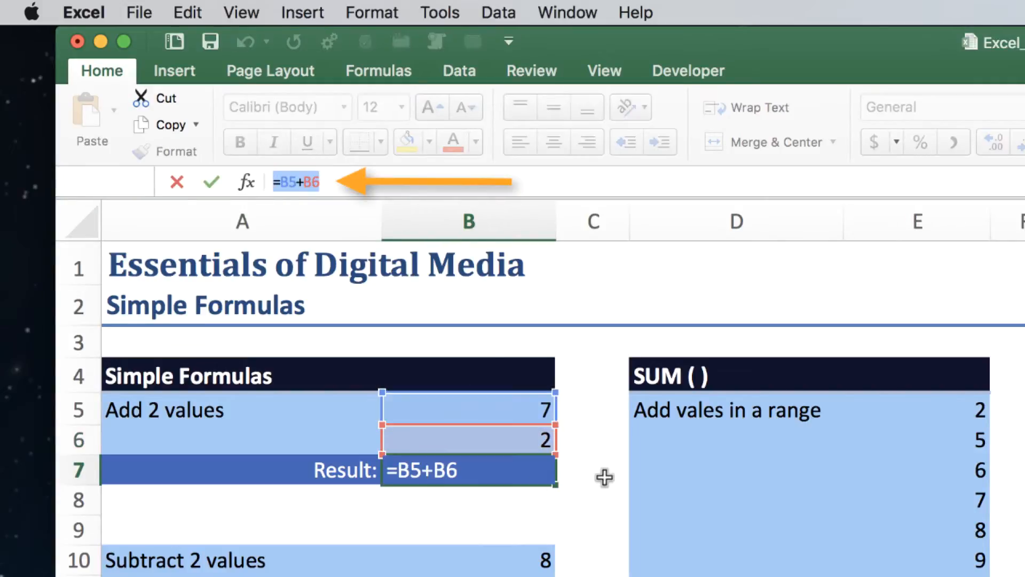
type("=")
left_click(587, 475)
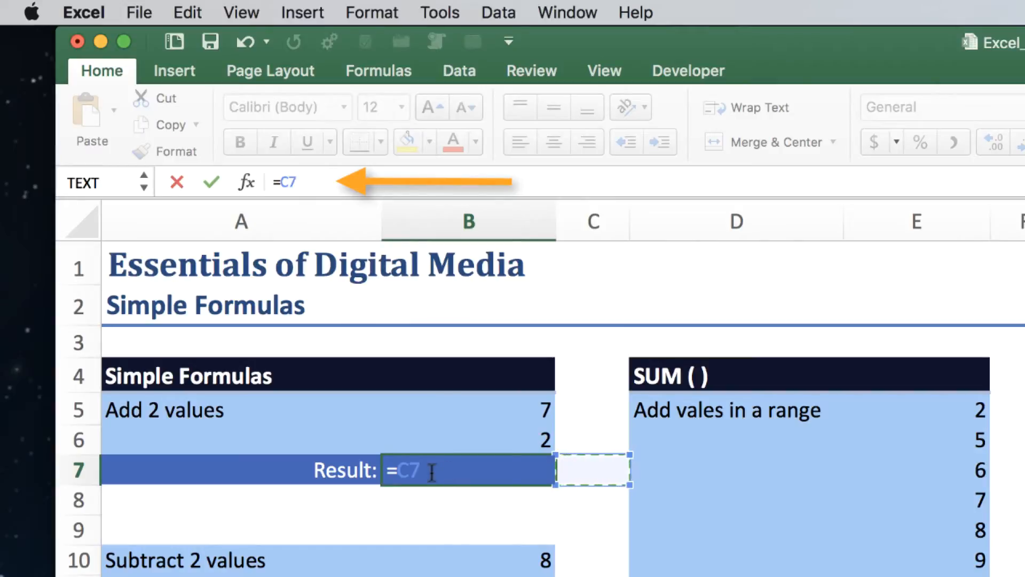
left_click(439, 526)
left_click(438, 468)
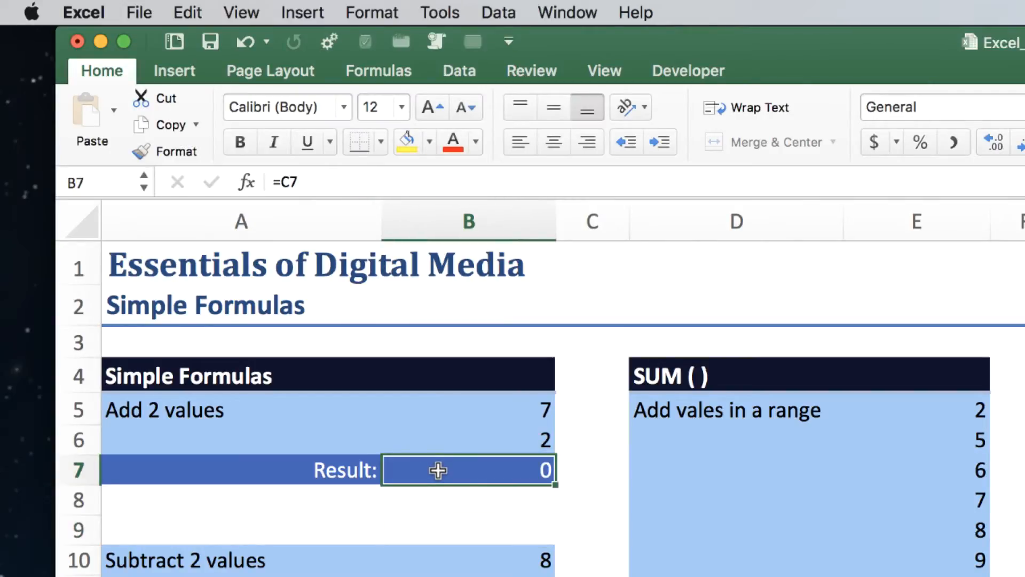
key("super+z")
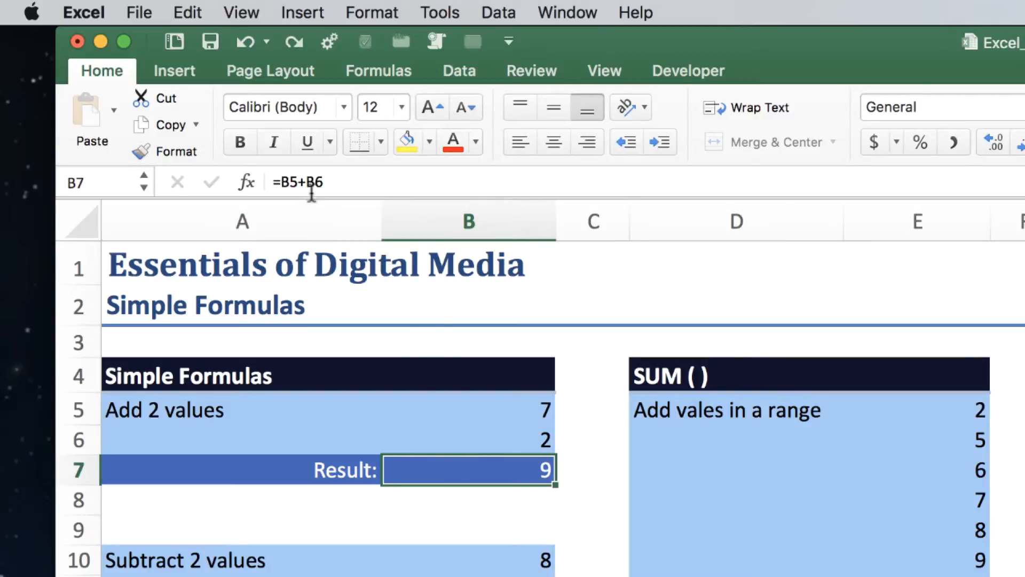
Enter the formula =B10-B11 in result cell B12 to subtract the two values
left_click(460, 435)
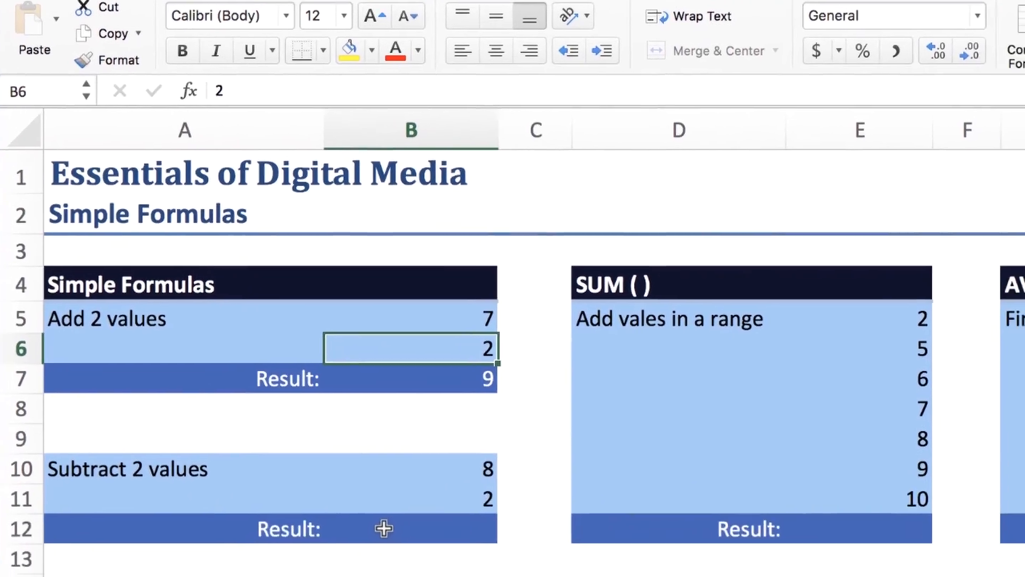
left_click(380, 514)
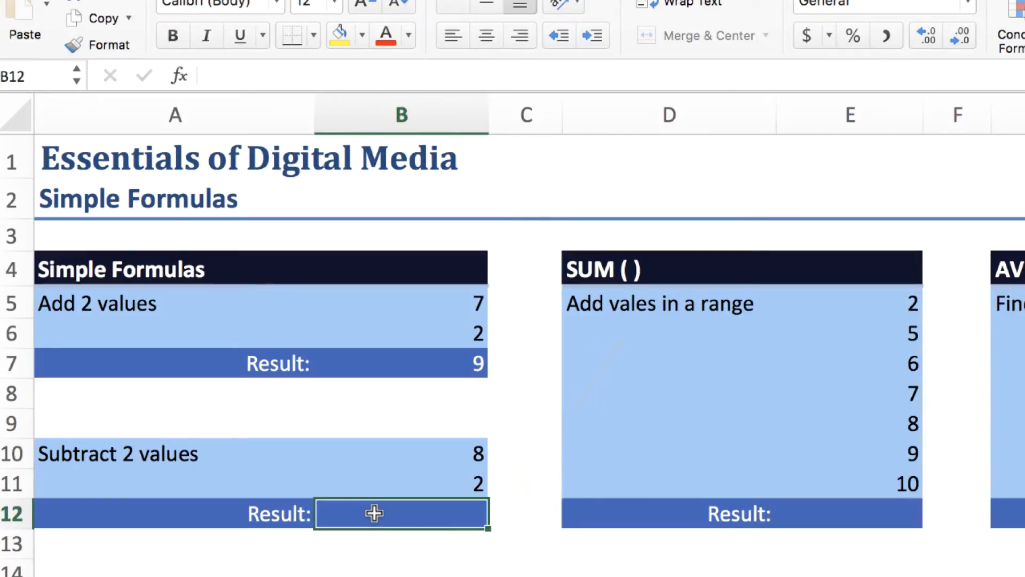
type("=")
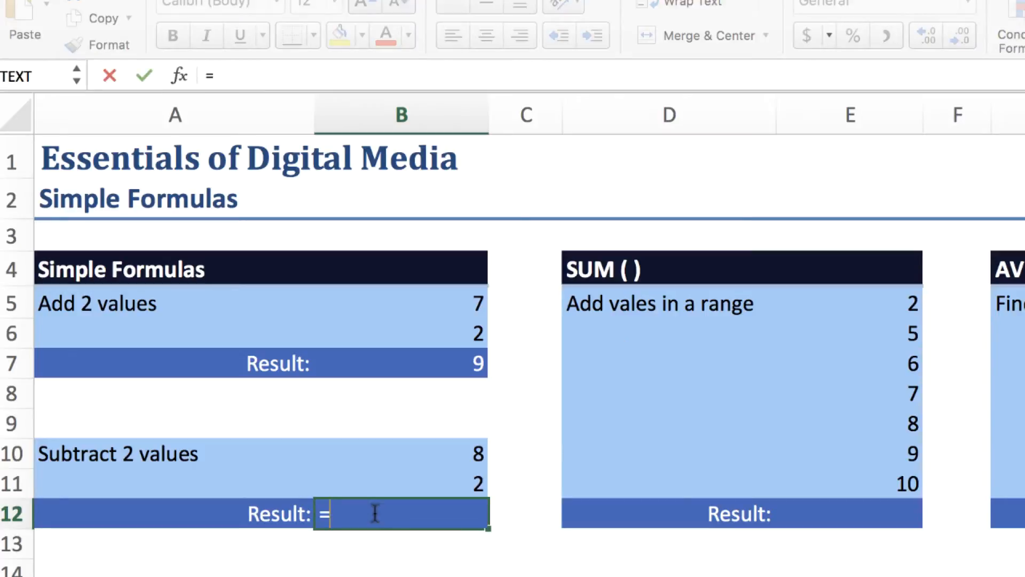
left_click(411, 454)
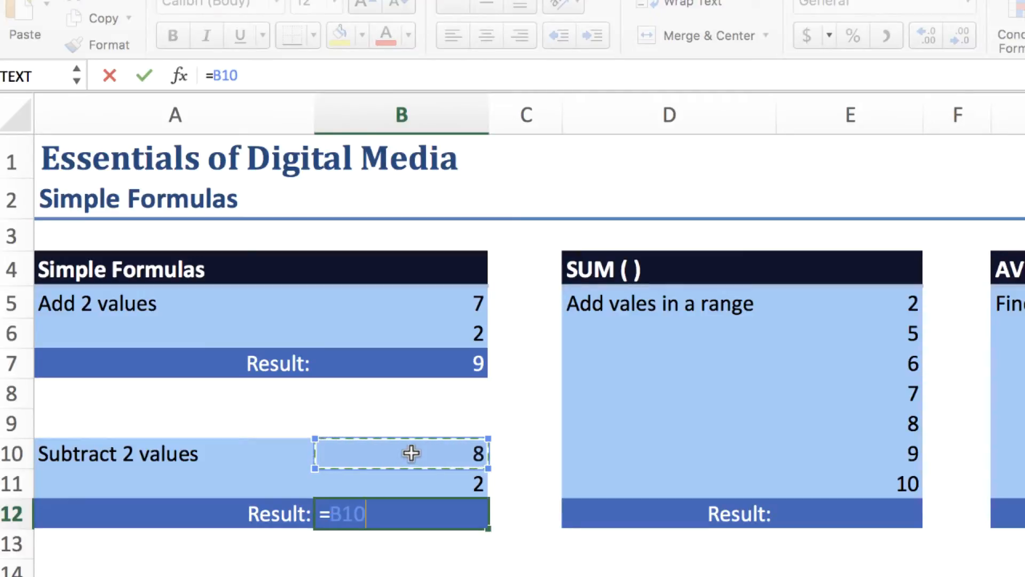
type("-")
left_click(391, 485)
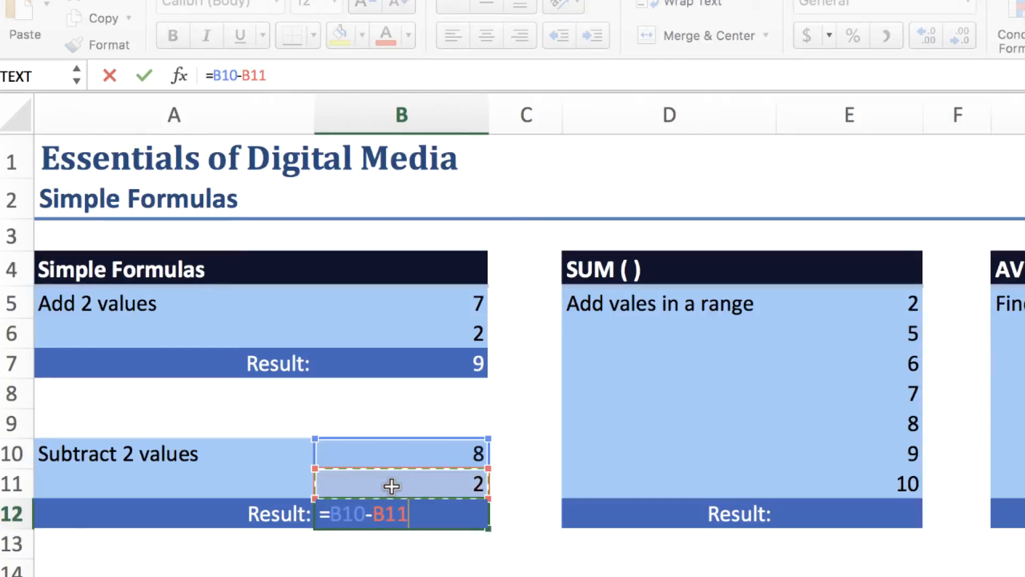
key("Return")
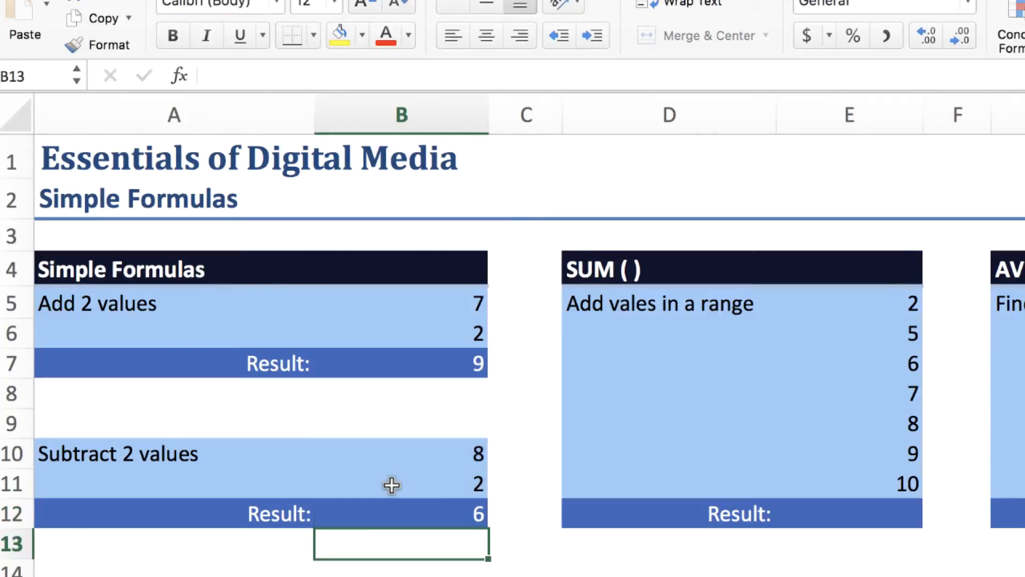
left_click(387, 511)
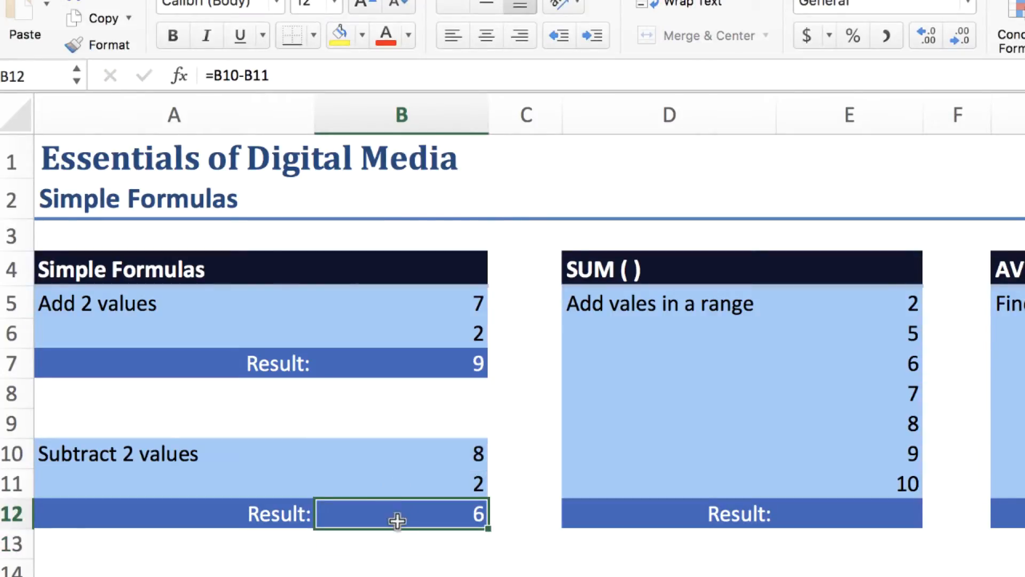
Enter the formula =B15/B16 in result cell B17 to divide the two values
key("Down")
key("Down")
key("Down")
key("Down")
key("Down")
scroll(409, 471, "down", 3)
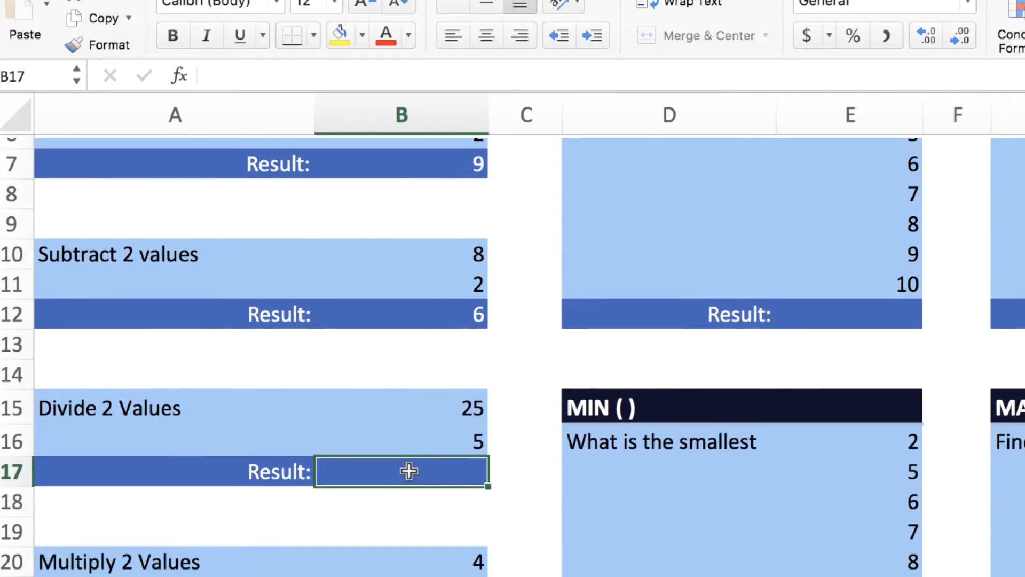
type("=")
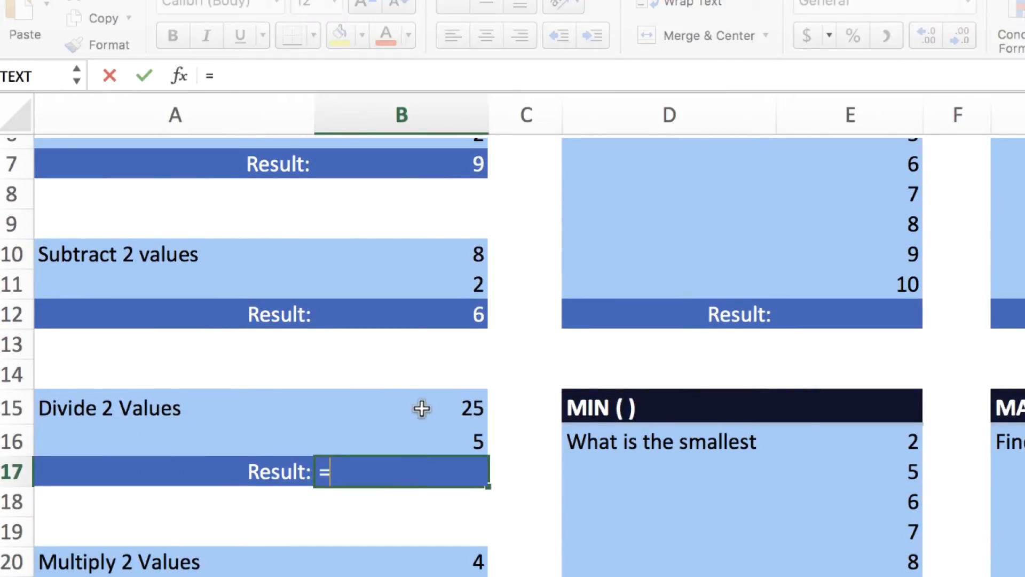
left_click(422, 409)
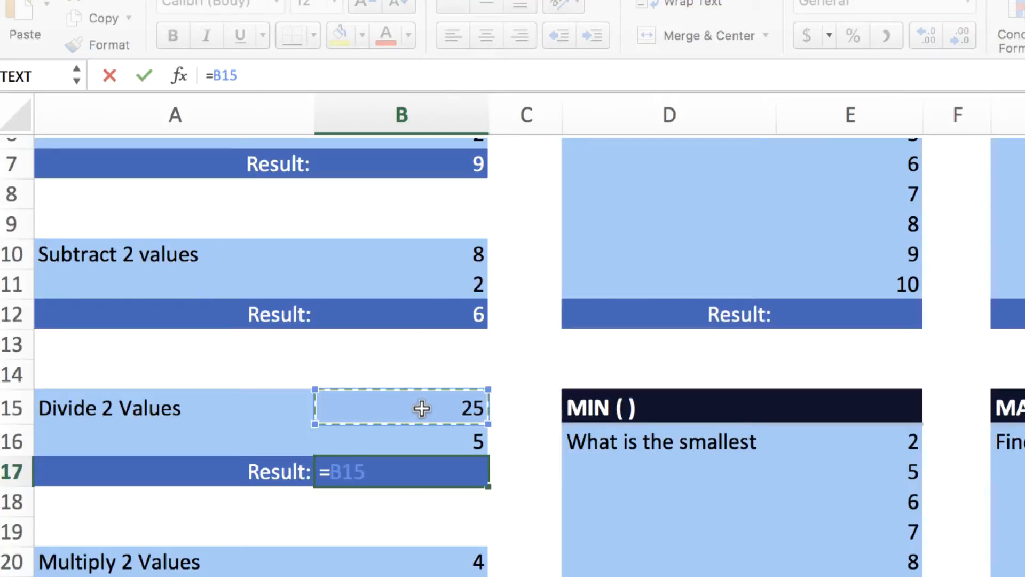
type("/")
left_click(412, 441)
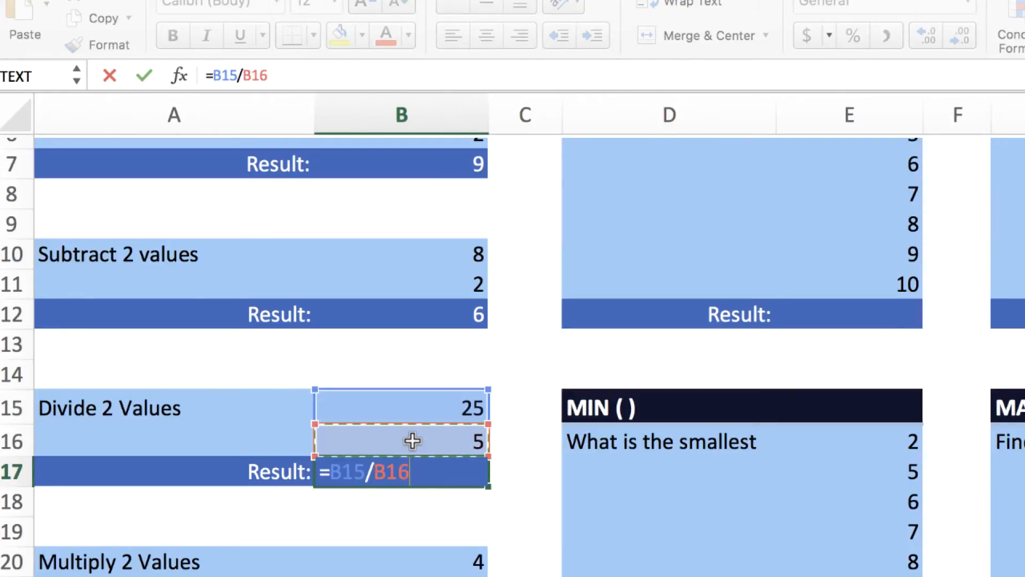
key("Return")
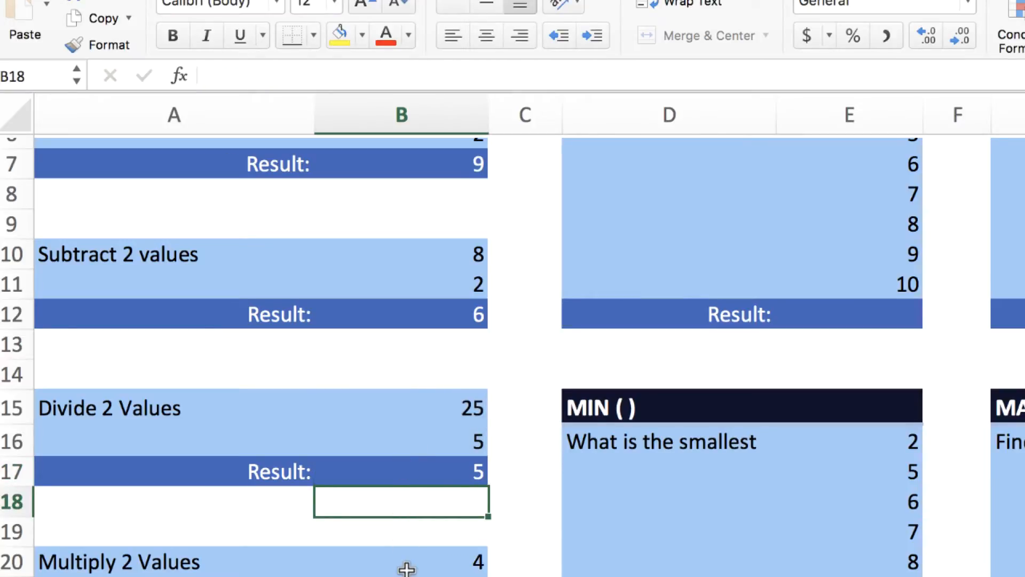
Enter the formula =B20*B21 in result cell B22 to multiply the two values
scroll(407, 499, "down", 3)
left_click(407, 500)
scroll(409, 524, "down", 1)
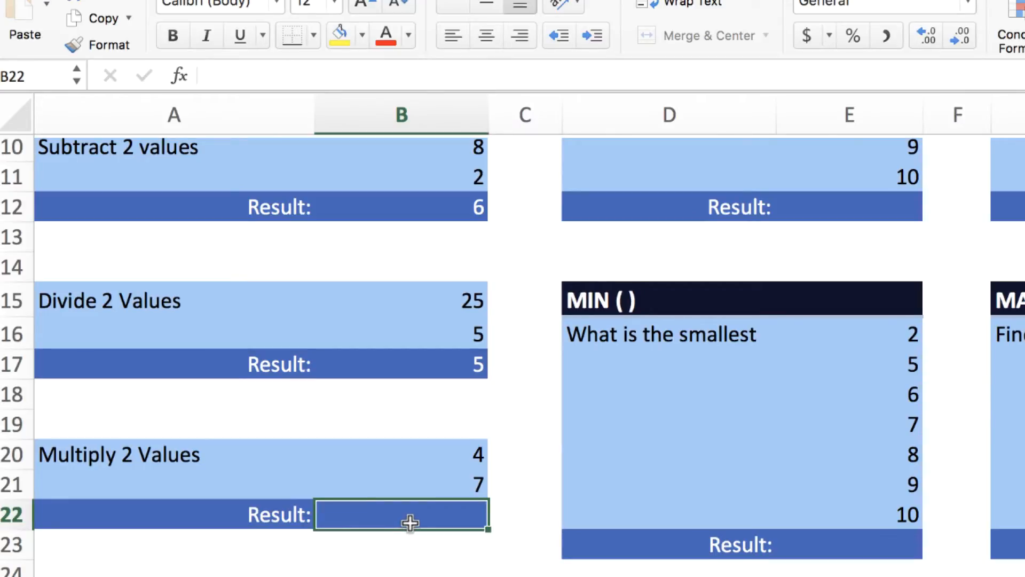
type("=")
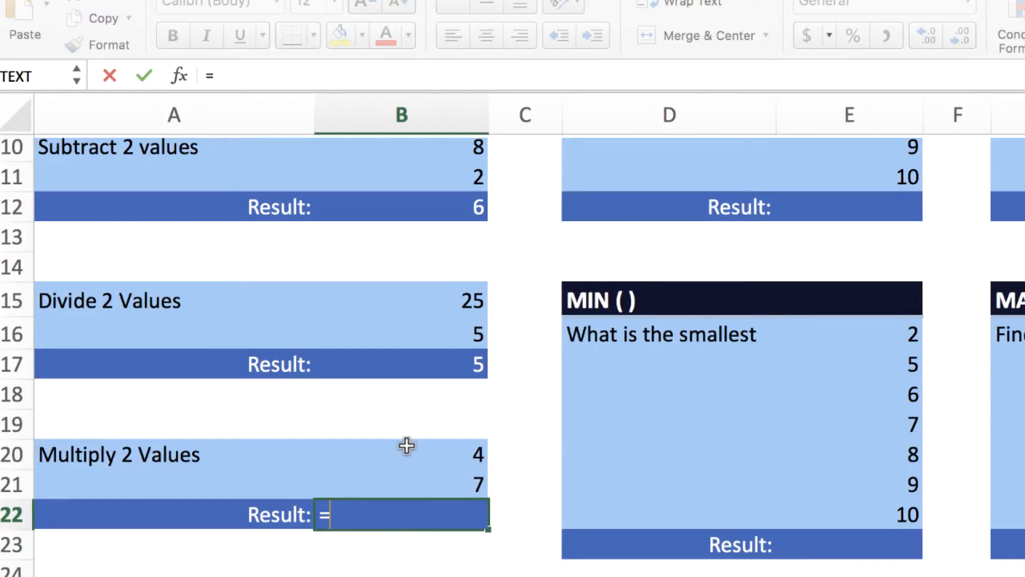
left_click(407, 457)
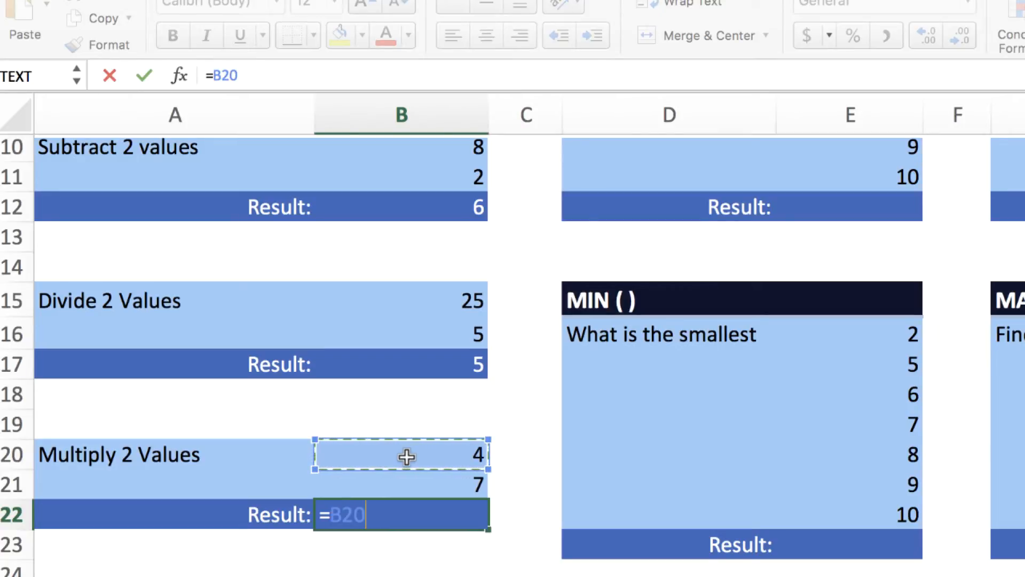
type("*")
left_click(408, 484)
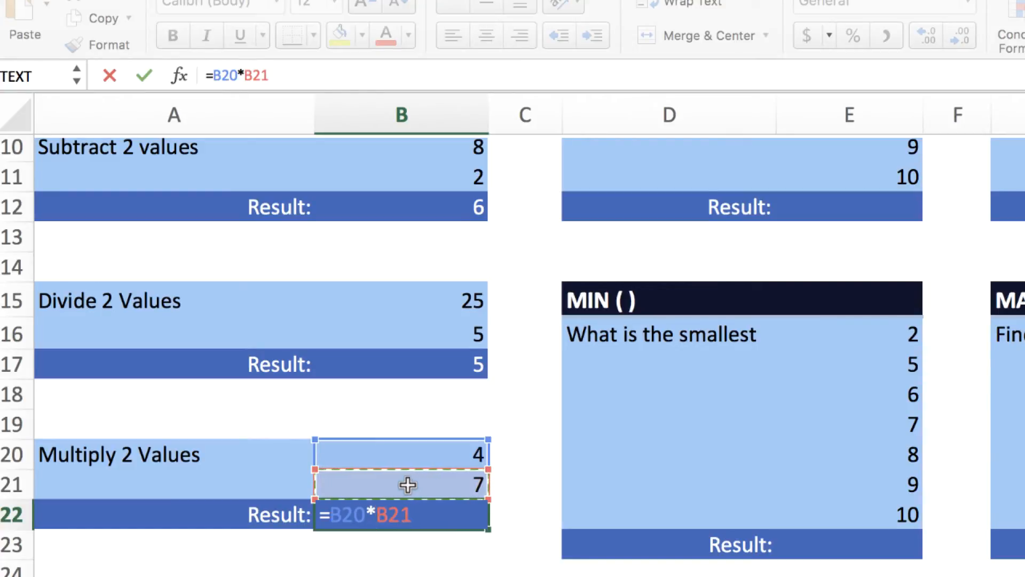
key("Return")
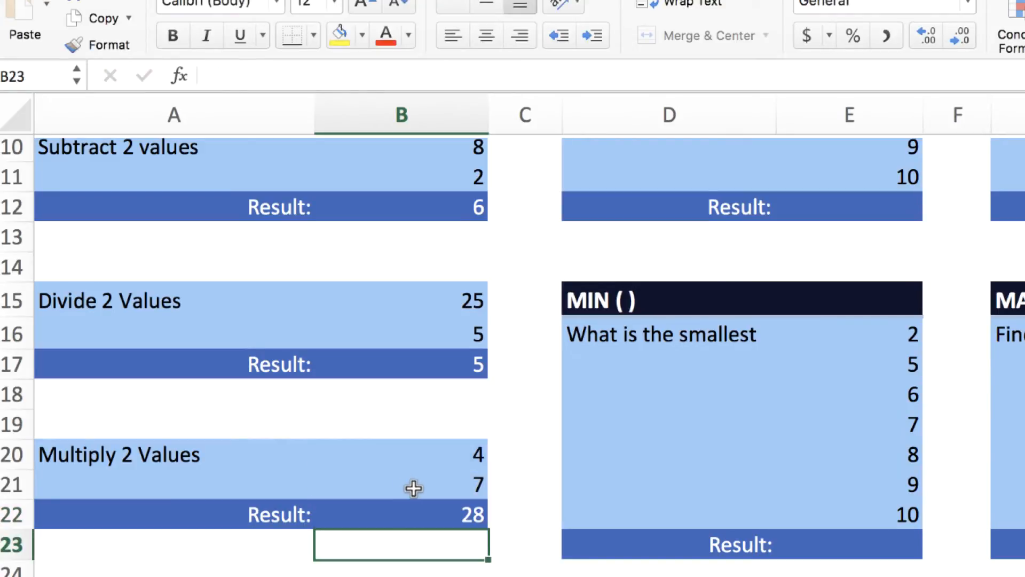
Review the input values and result formulas of the subtraction, division and multiplication blocks, and the addition result in B7
scroll(435, 165, "up", 1)
left_click(435, 150)
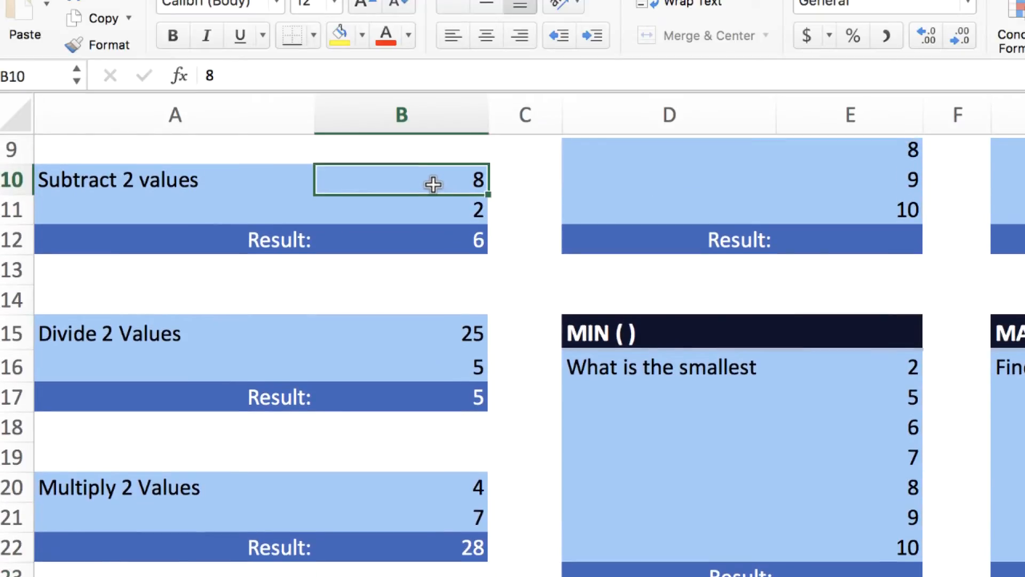
left_click(433, 211)
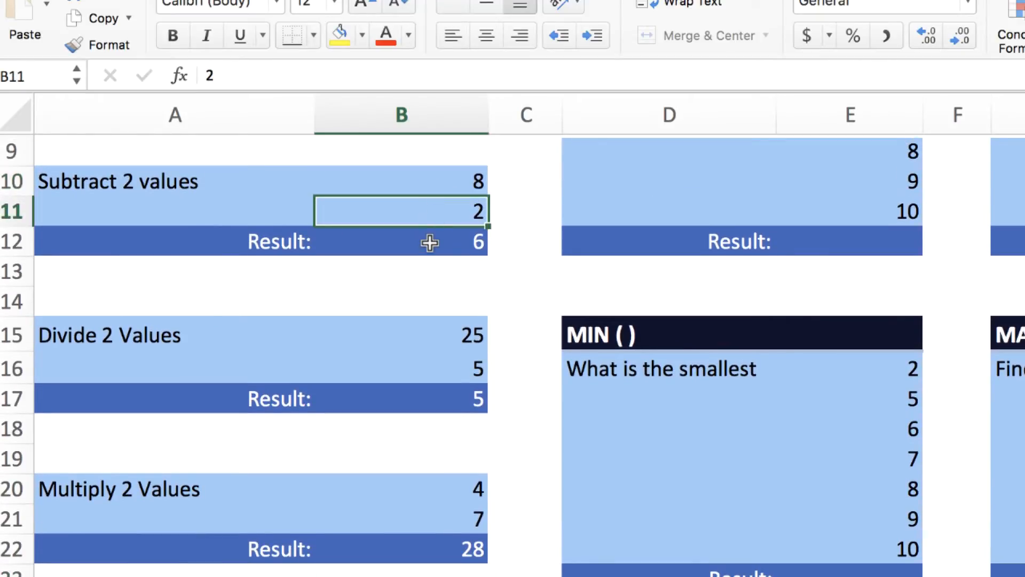
left_click(430, 243)
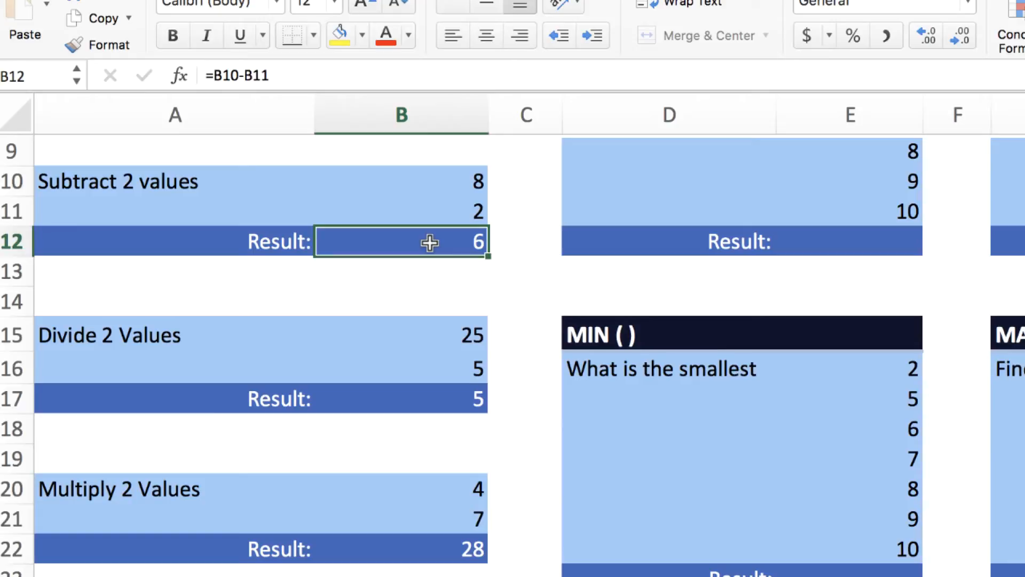
left_click(429, 333)
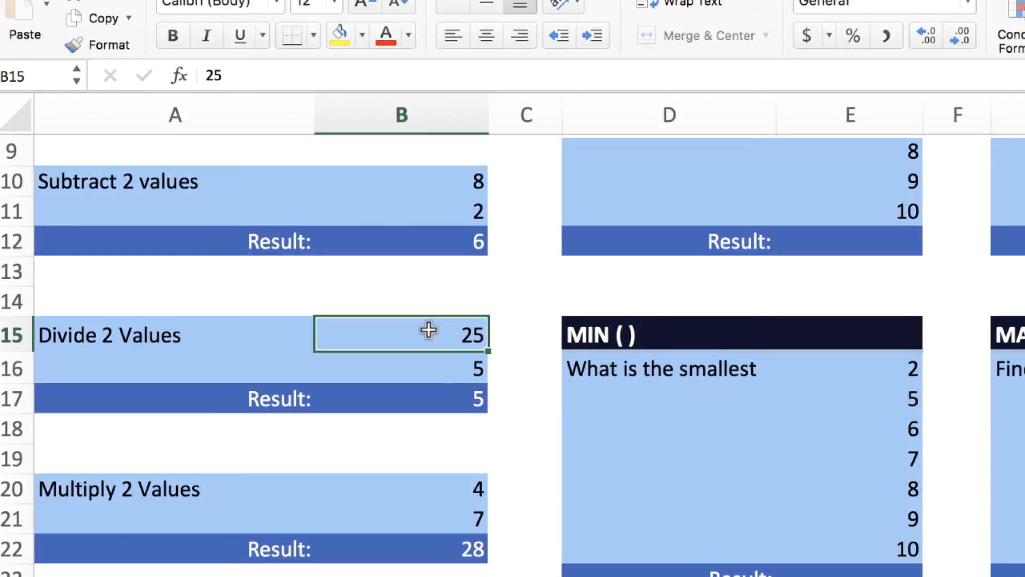
left_click(425, 371)
left_click(428, 401)
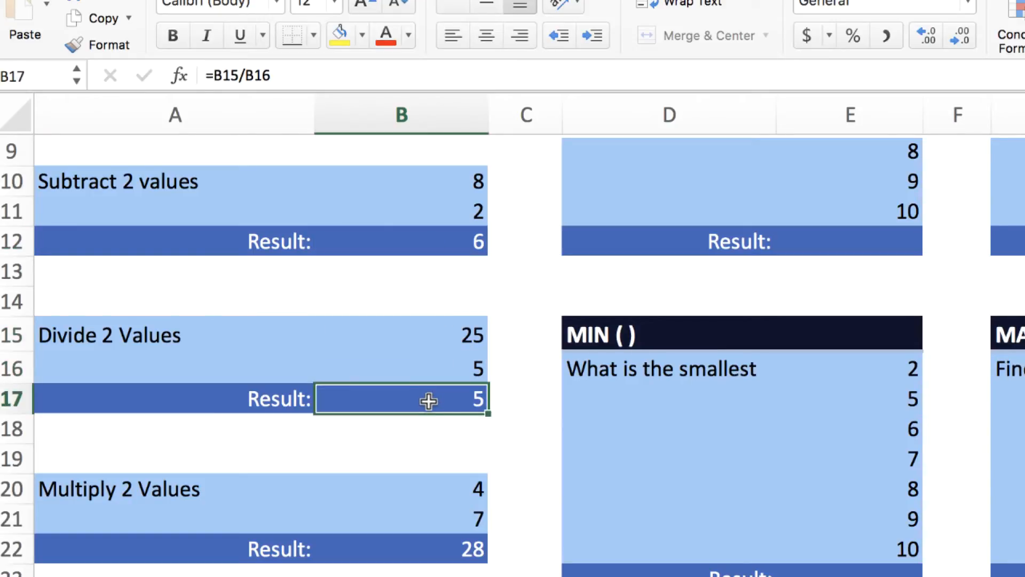
left_click(428, 488)
left_click(438, 514)
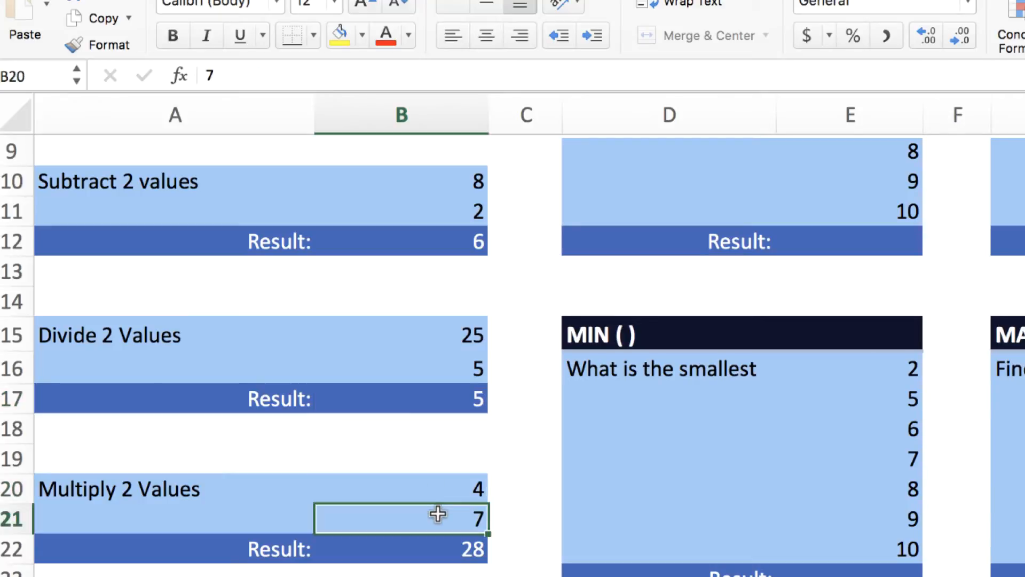
left_click(435, 553)
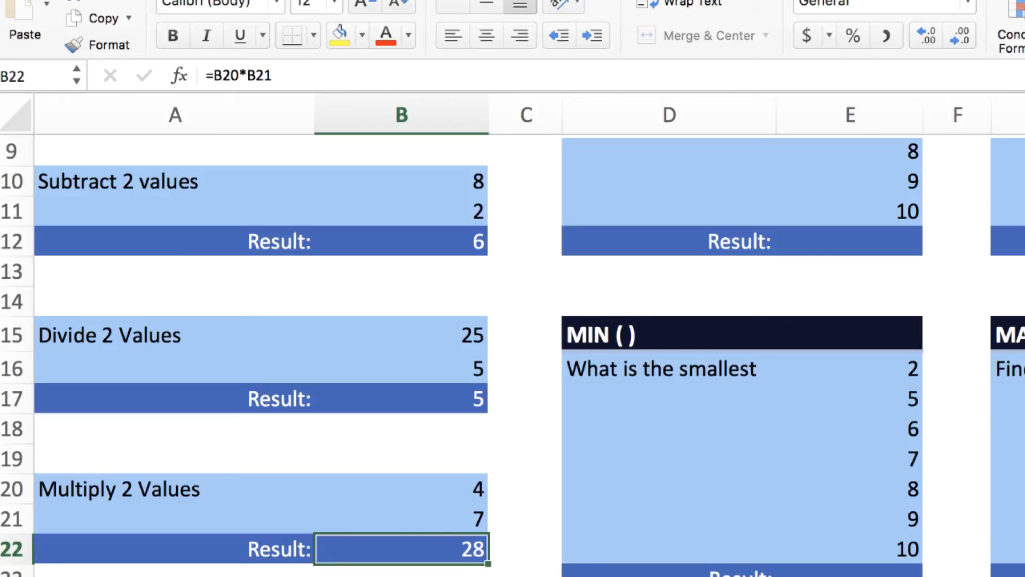
scroll(460, 199, "up", 4)
left_click(460, 199)
scroll(465, 291, "up", 3)
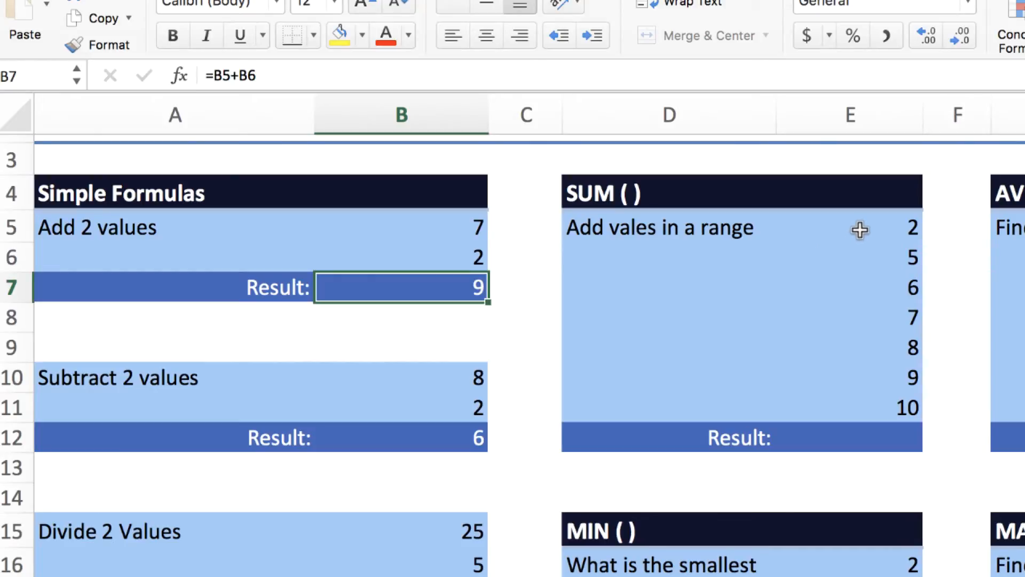
Try totalling the SUM block's values in result cell E12 with =E5+E6+E7+E8+E9+E10+E11, and cancel the entry
left_click_drag(860, 229, 862, 409)
left_click(871, 448)
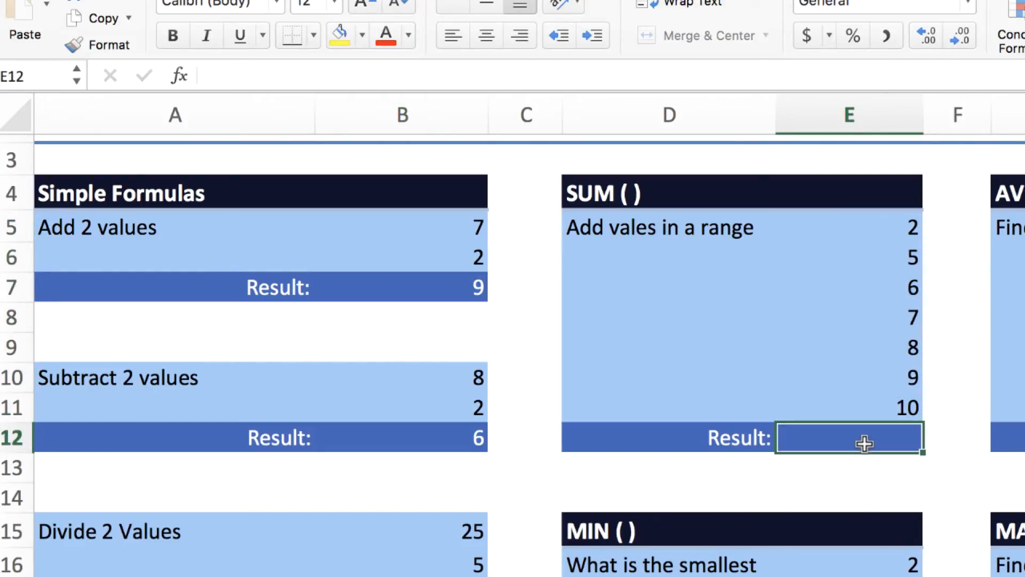
type("=")
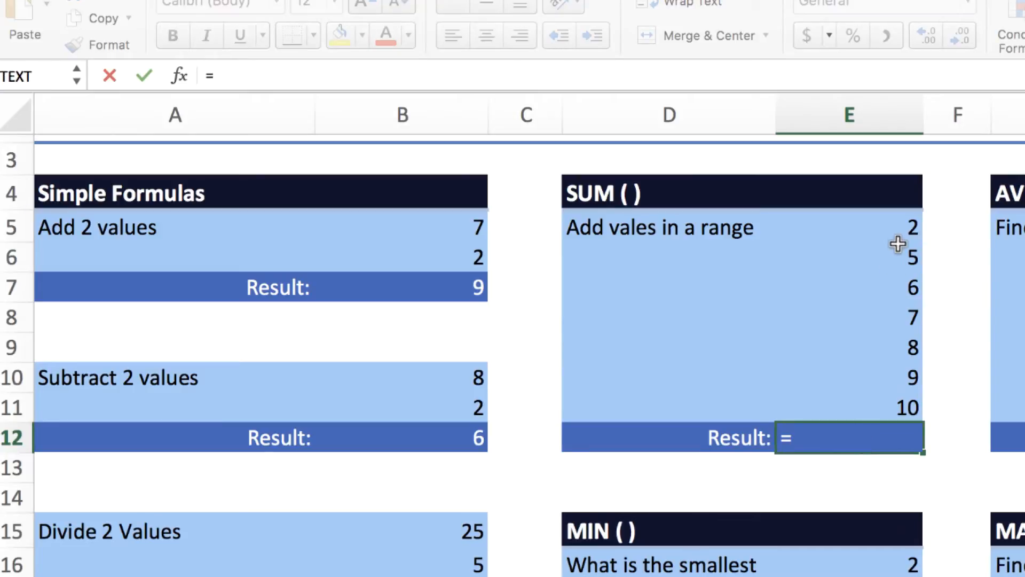
left_click(880, 227)
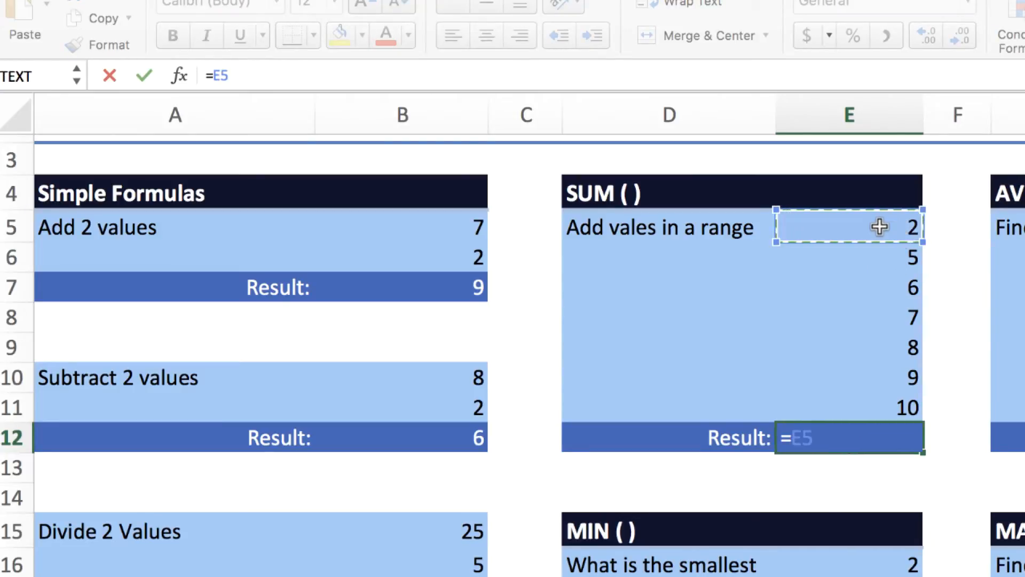
type("+")
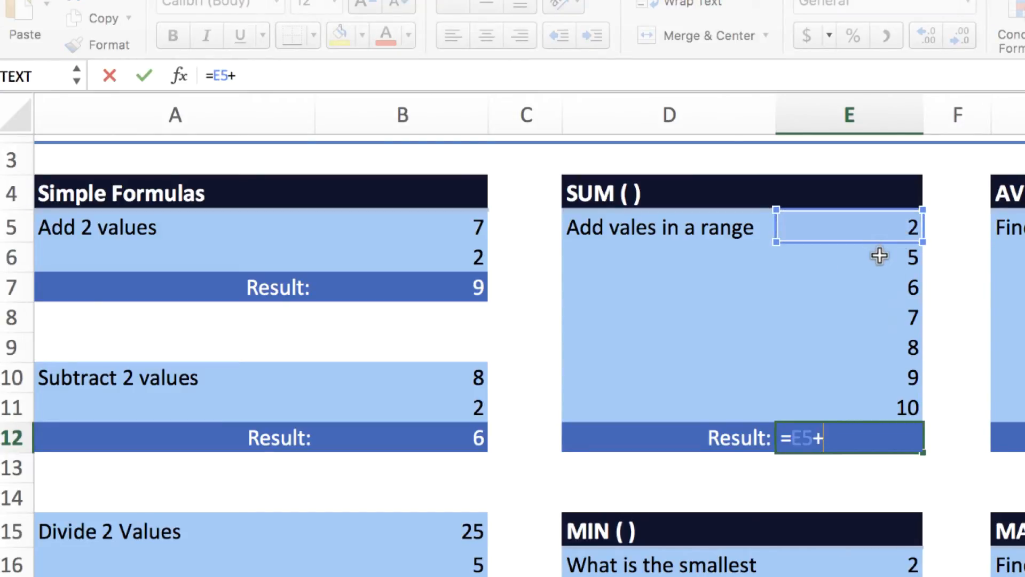
left_click(880, 256)
type("+")
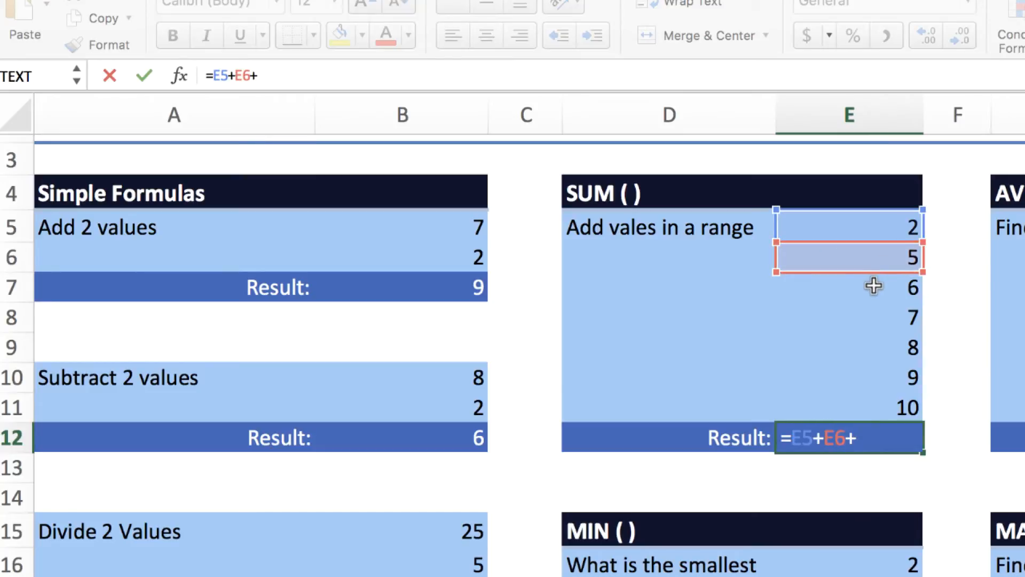
left_click(874, 286)
type("+")
left_click(877, 322)
type("+")
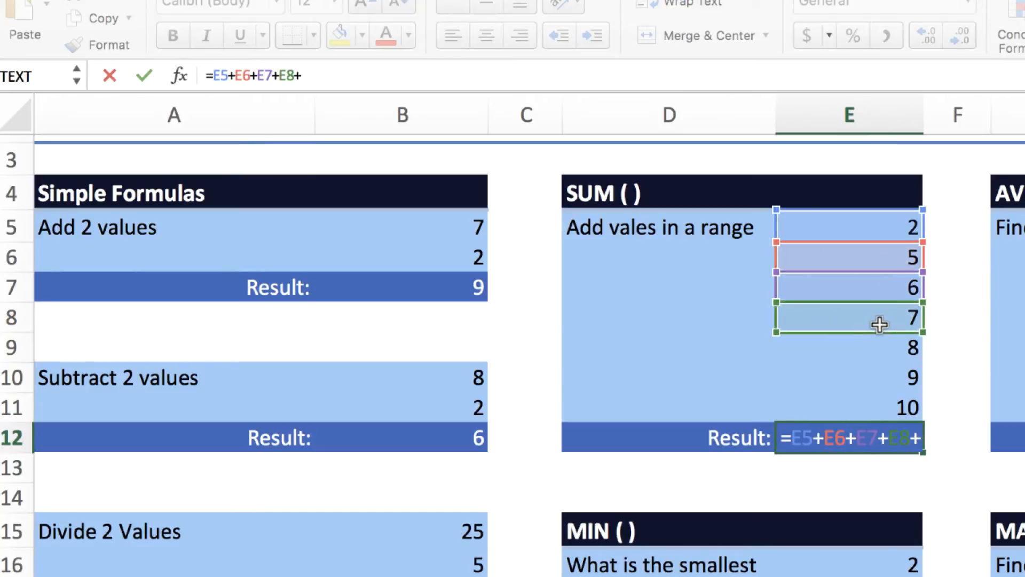
left_click(871, 349)
type("+")
left_click(878, 380)
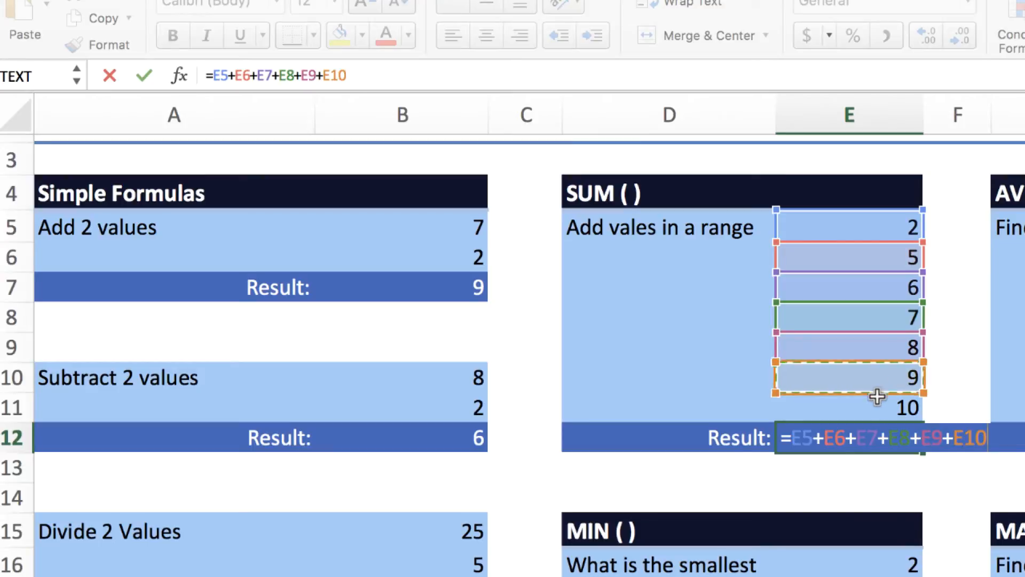
type("+")
left_click(873, 406)
type("+")
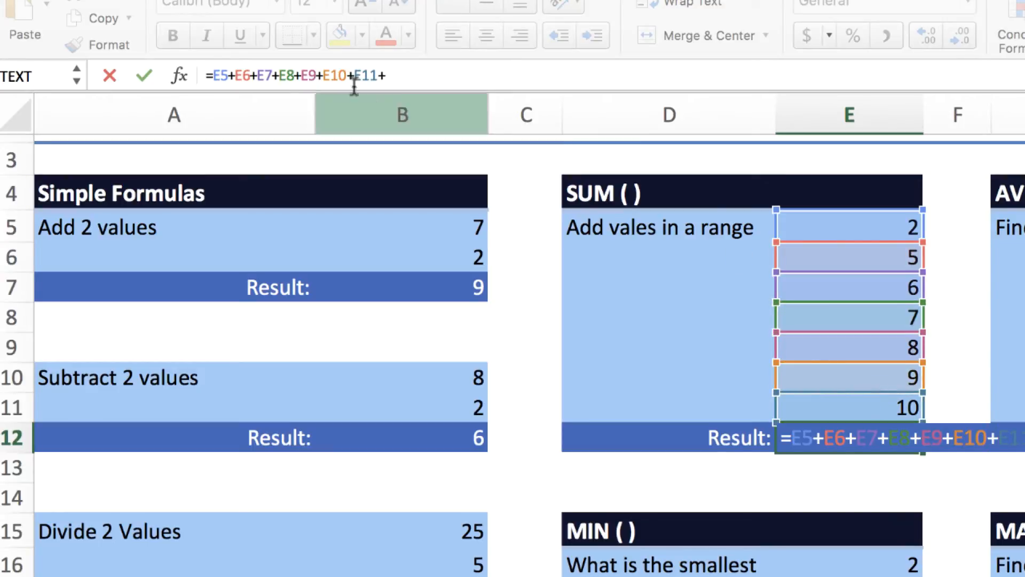
key("BackSpace")
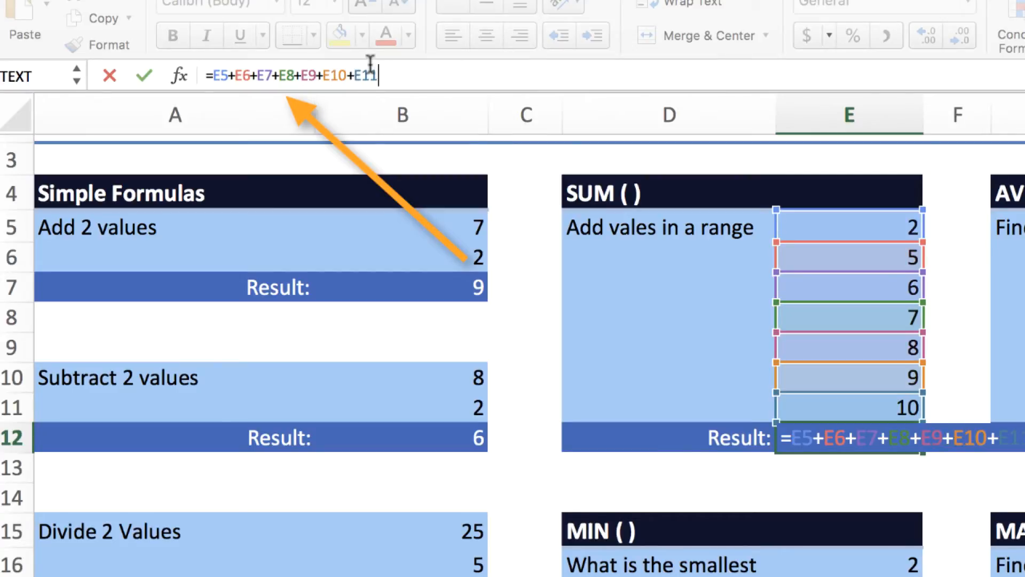
key("Escape")
left_click(691, 427)
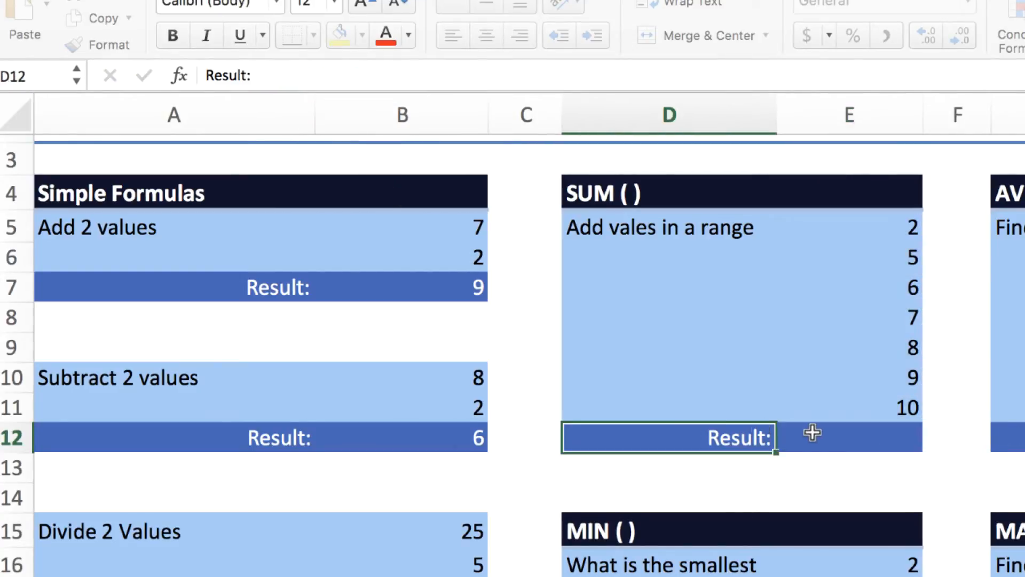
Enter a SUM formula over the range E5:E11 in the SUM block's result cell E12
left_click(813, 433)
type("=")
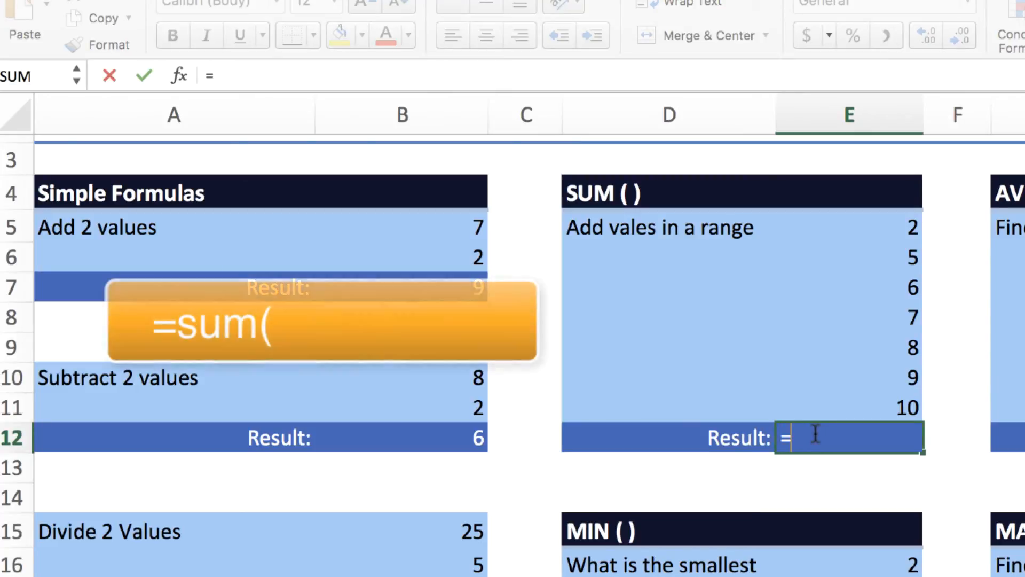
type("sum")
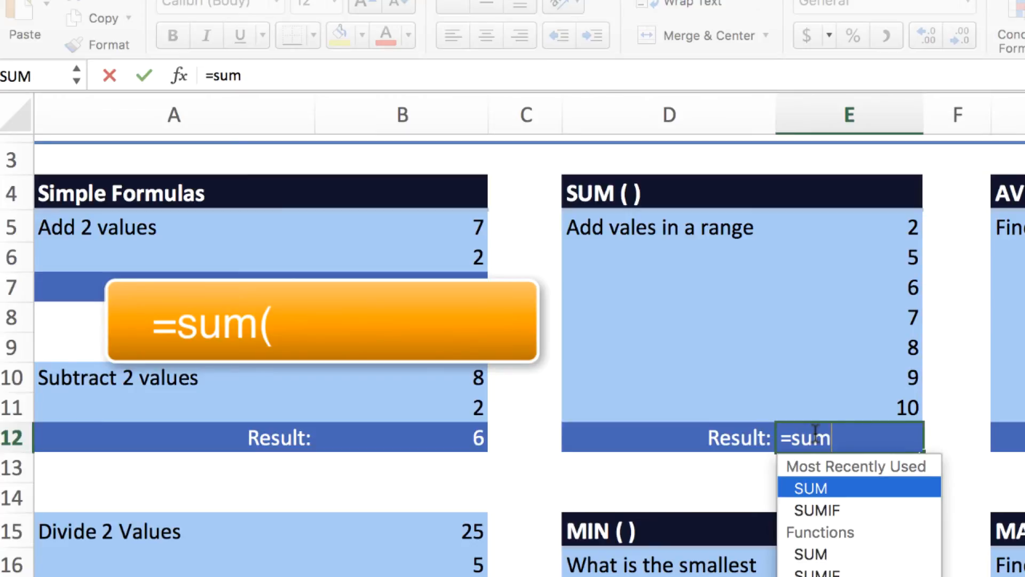
type("(")
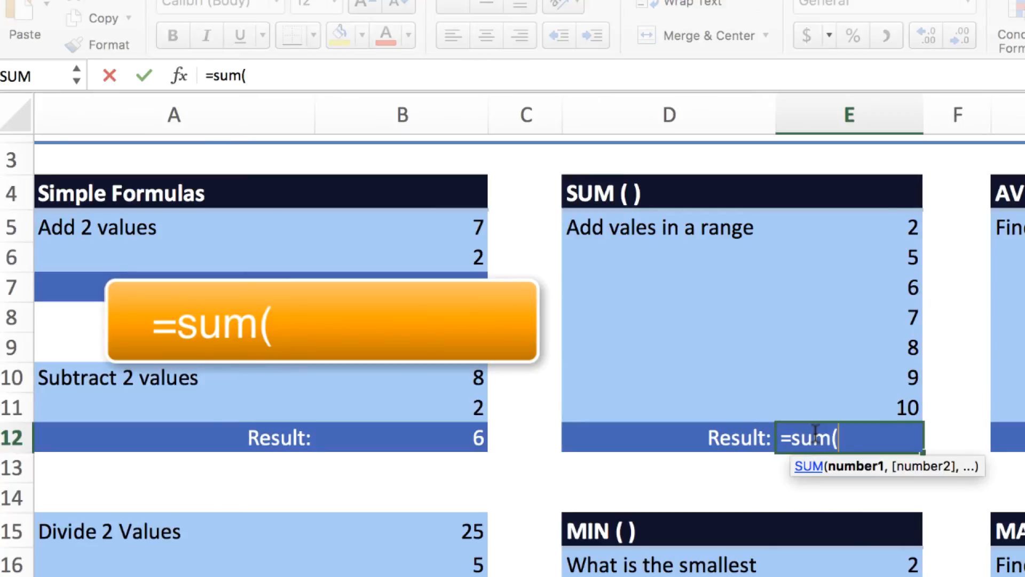
left_click(860, 228)
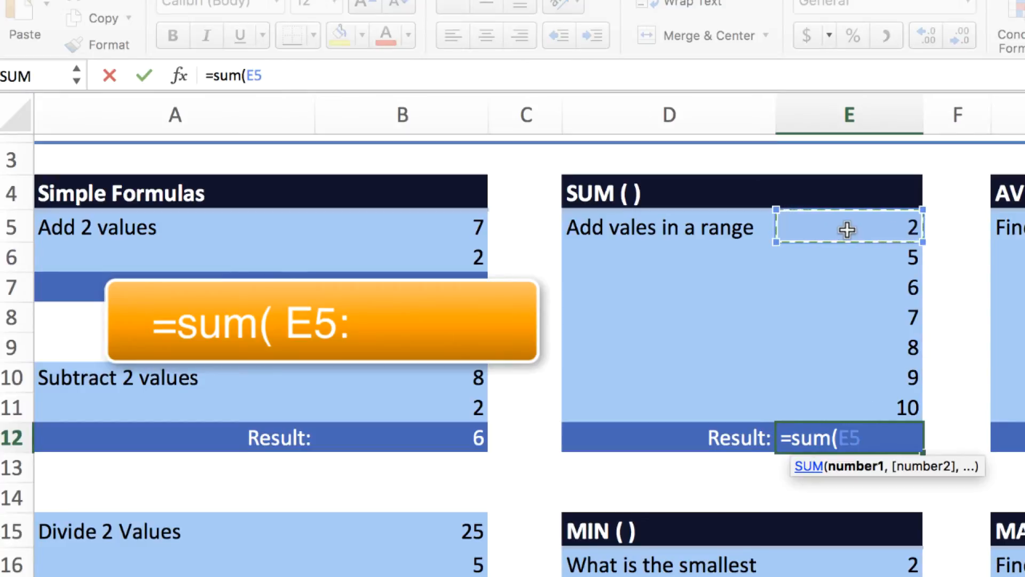
left_click_drag(847, 229, 850, 411)
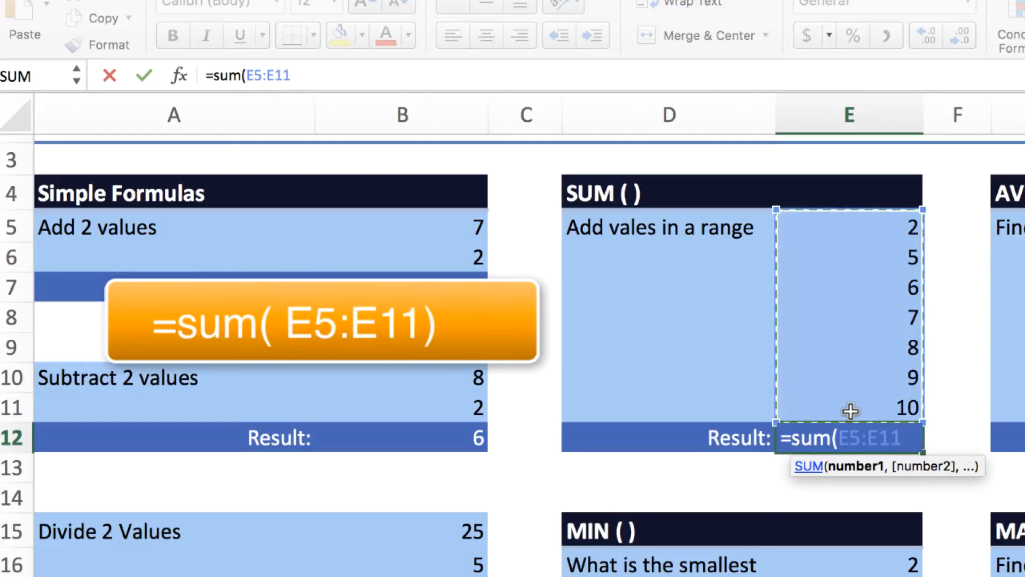
key("Return")
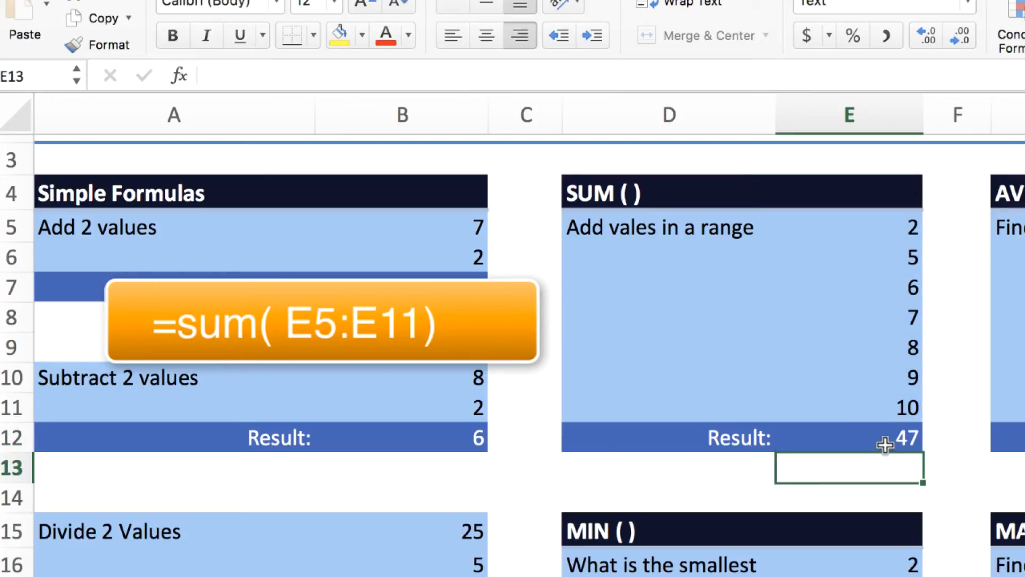
Review the SUM formula in result cell E12 and the first cell of its range, E5
left_click(863, 438)
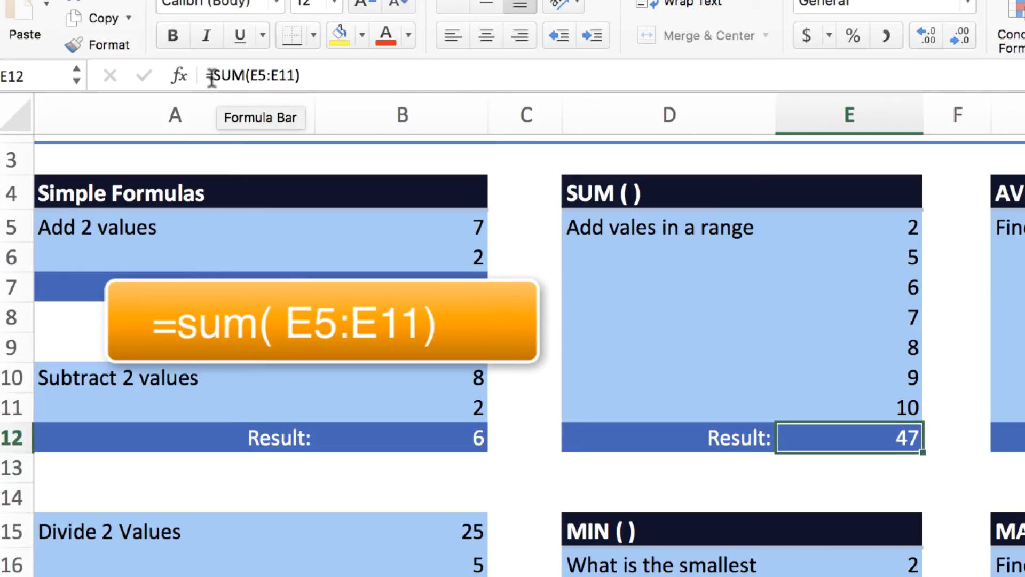
left_click(266, 75)
left_click(809, 229)
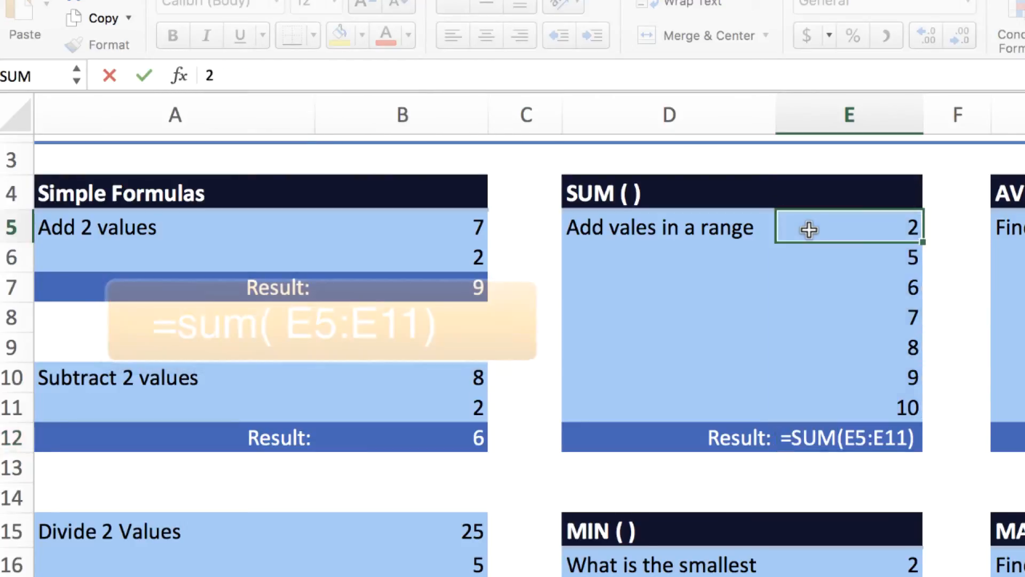
Total E5:E11 in result cell E12 with the Sum option of AutoSum, and select the result cell
left_click(864, 430)
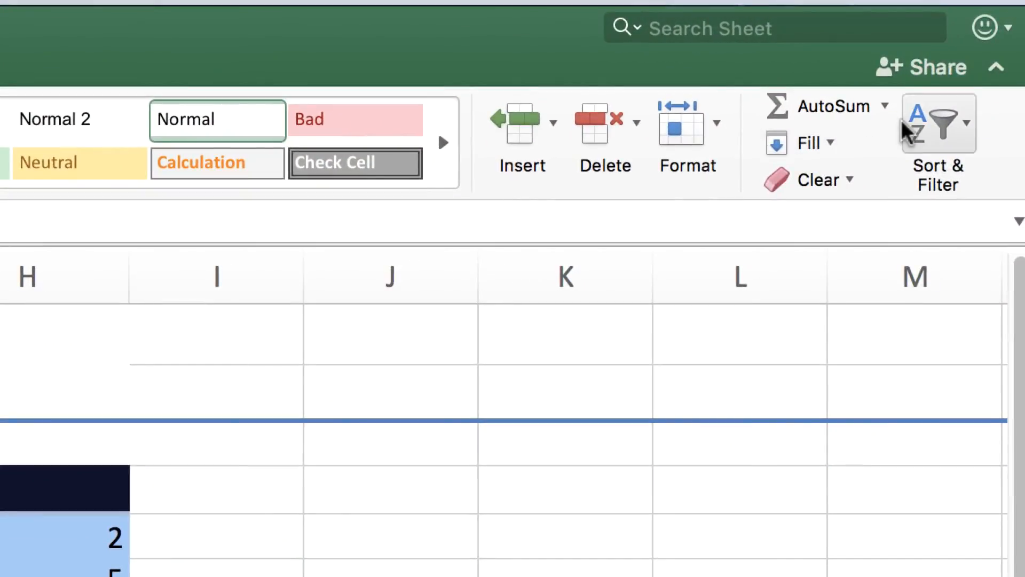
left_click(885, 107)
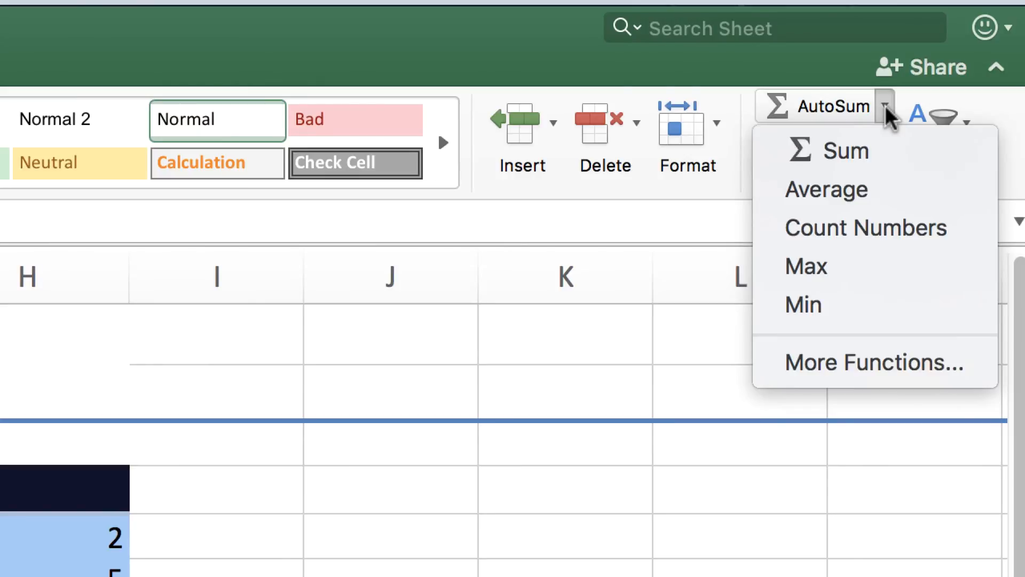
left_click(849, 153)
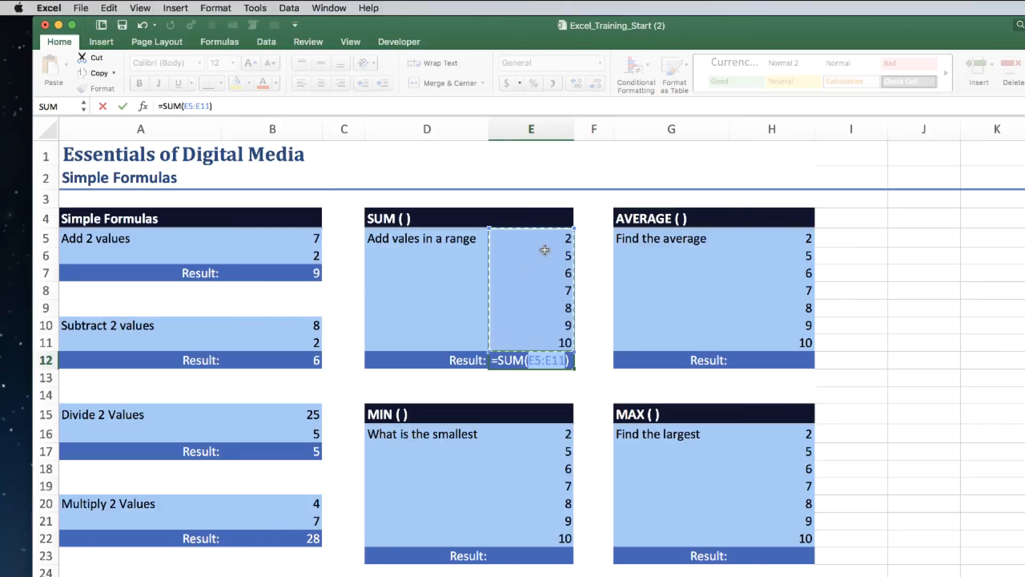
key("Return")
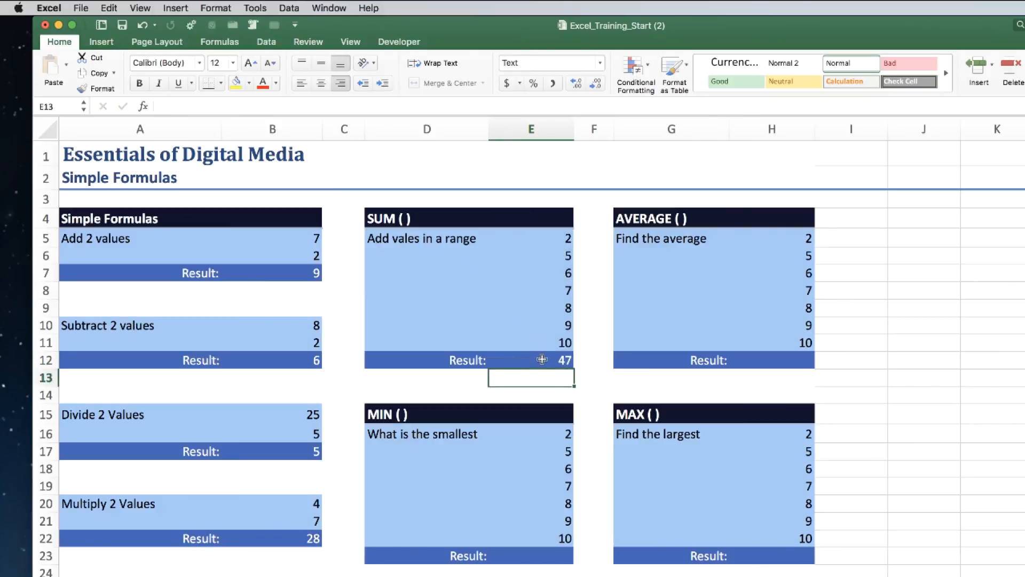
left_click(541, 360)
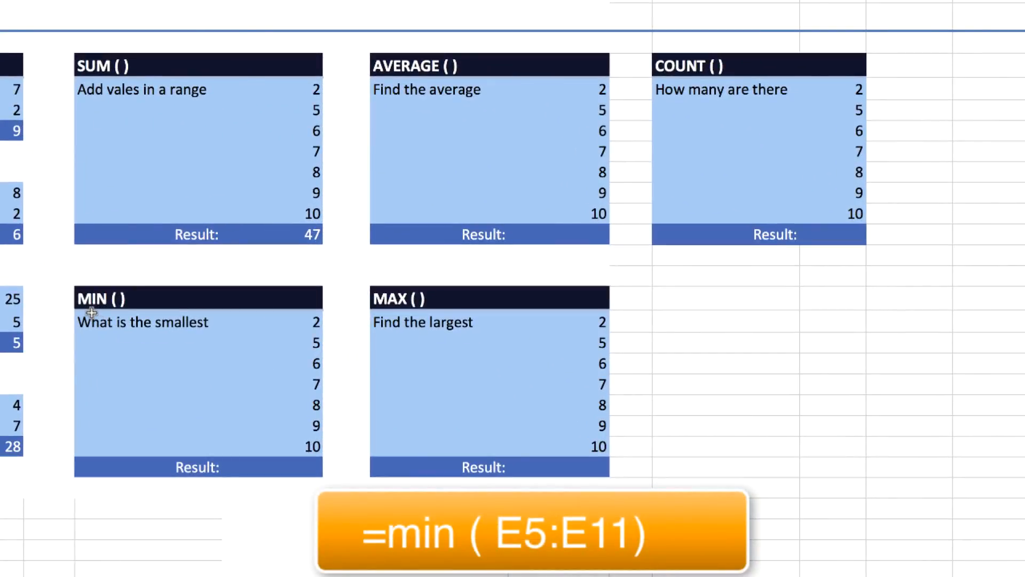
Examine the value ranges E16:E22 in the MIN block and H16:H22 in the MAX block, and the formula in E12
left_click_drag(273, 320, 289, 442)
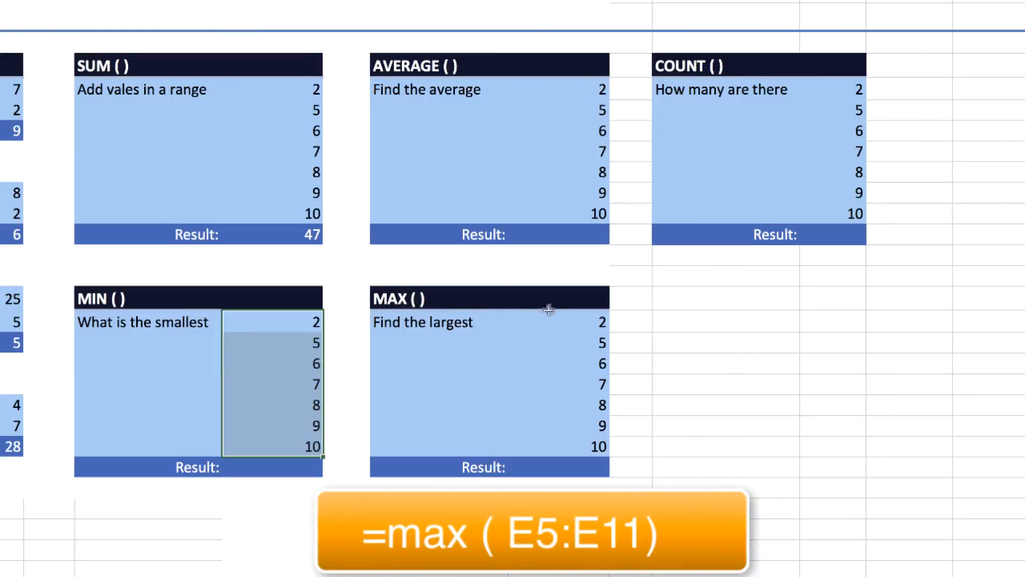
left_click_drag(556, 317, 556, 437)
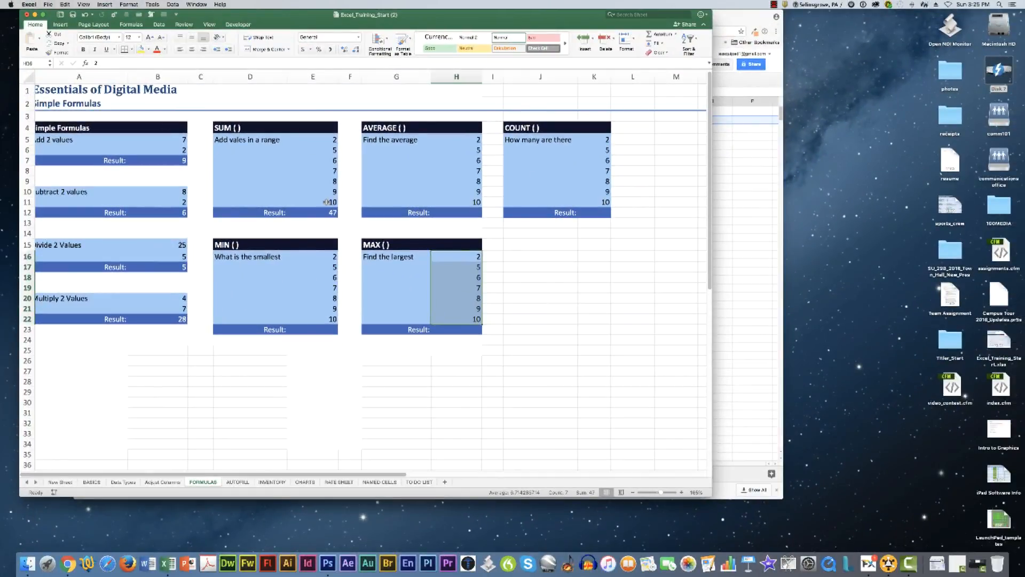
left_click(327, 202)
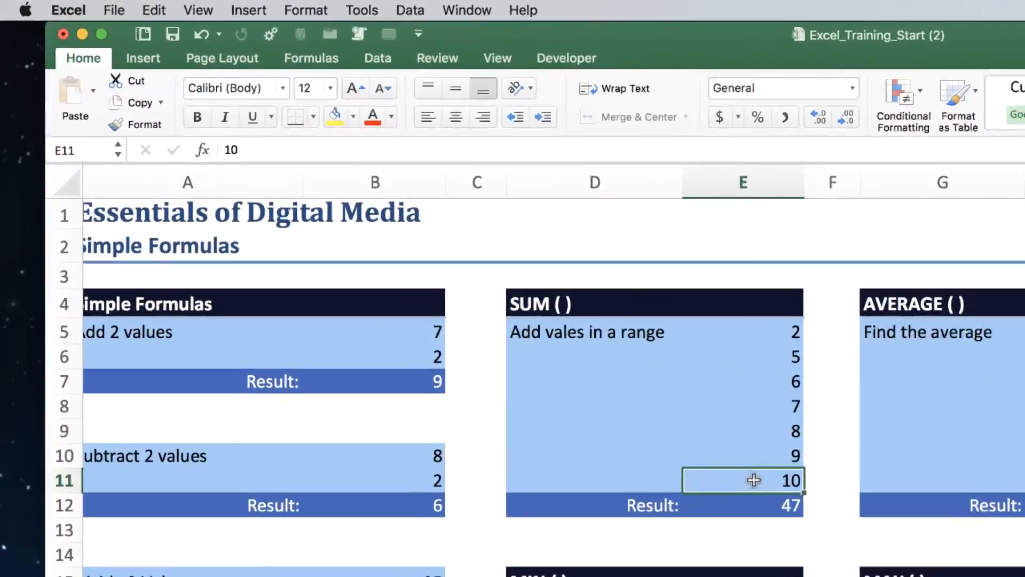
left_click(772, 513)
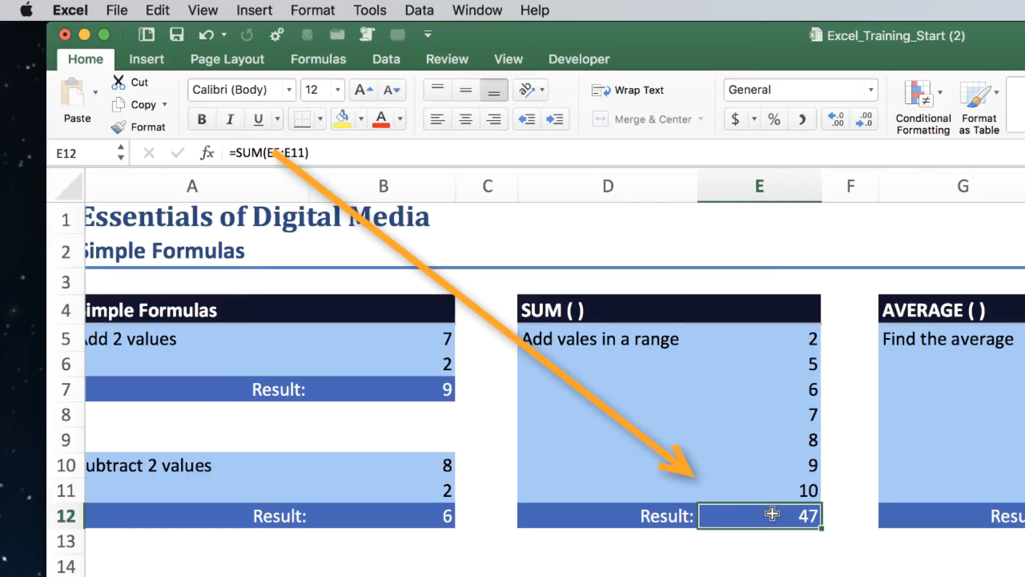